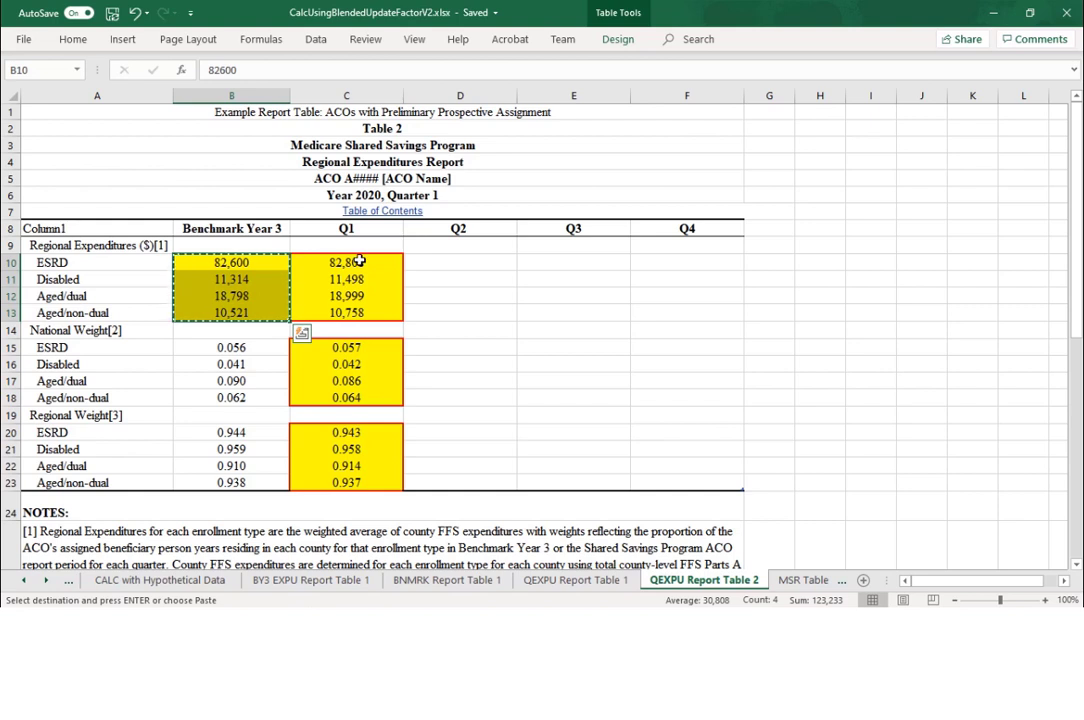
- Copy the Q1 Regional Expenditures for all four enrollment types, C10:C13, on the QEXPU Report Table 2 sheet
{"action": "left_click_drag", "start_coordinate": [353, 260], "coordinate": [343, 315]}
{"action": "right_click", "coordinate": [341, 315]}
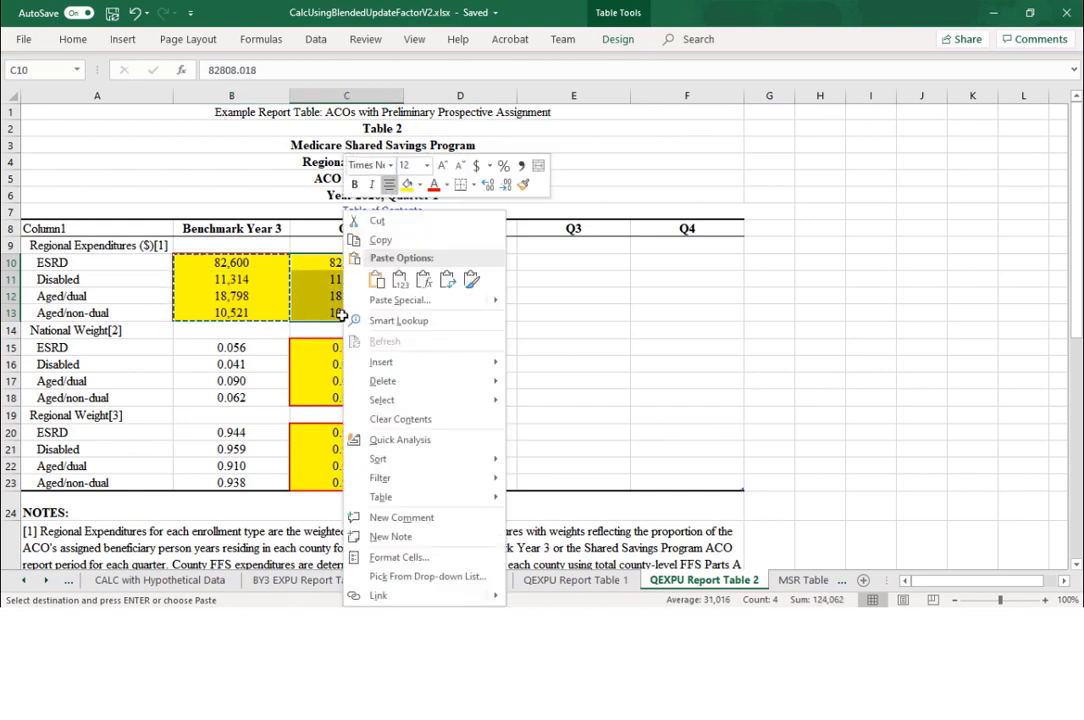
{"action": "left_click", "coordinate": [395, 246]}
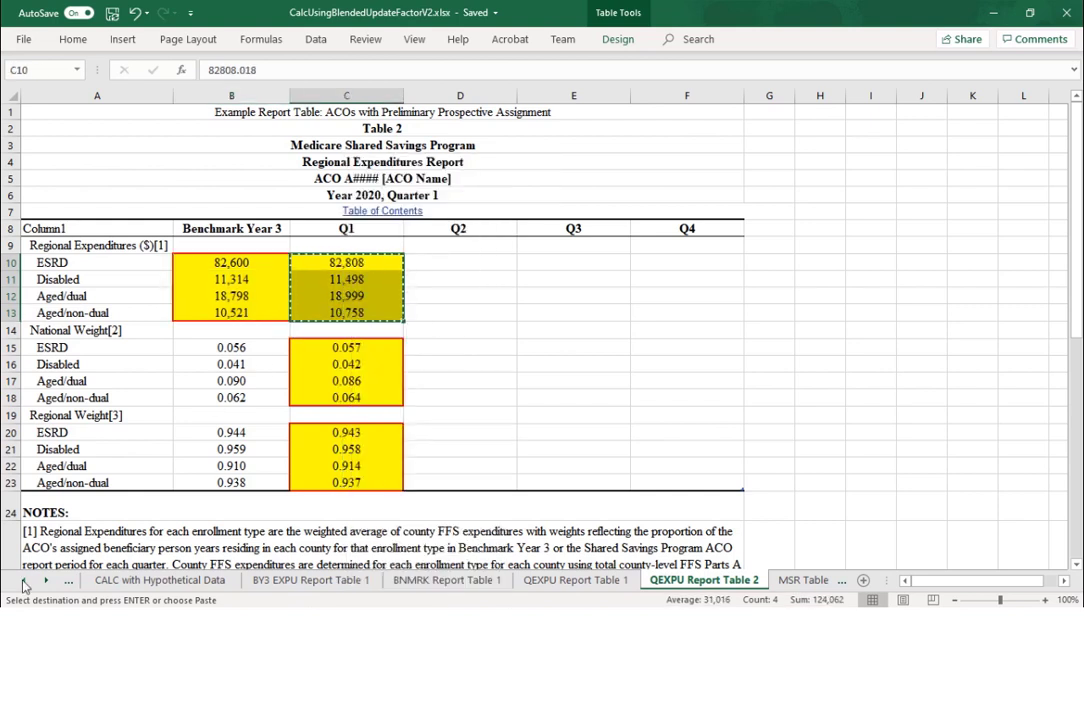
- Paste the copied Q1 expenditures as values only into section [E], cells B31:B34, of the UPD BNMRK Estimation CALC sheet
{"action": "left_click", "coordinate": [68, 580]}
{"action": "left_click", "coordinate": [96, 581]}
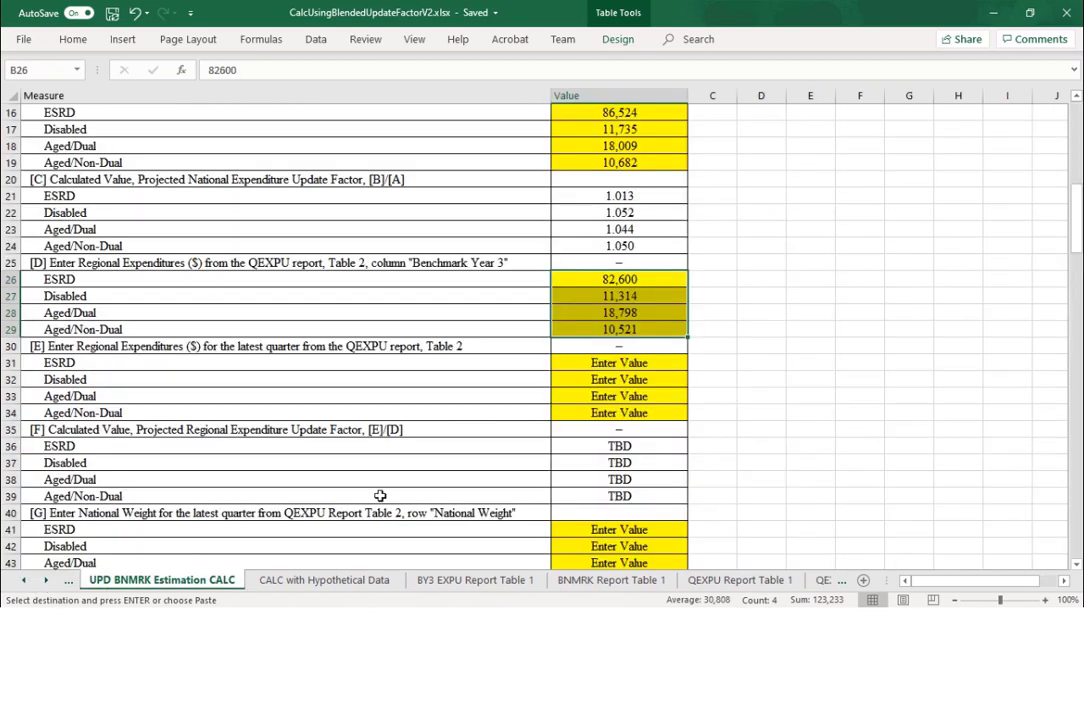
{"action": "left_click_drag", "start_coordinate": [593, 364], "coordinate": [593, 412]}
{"action": "right_click", "coordinate": [593, 412]}
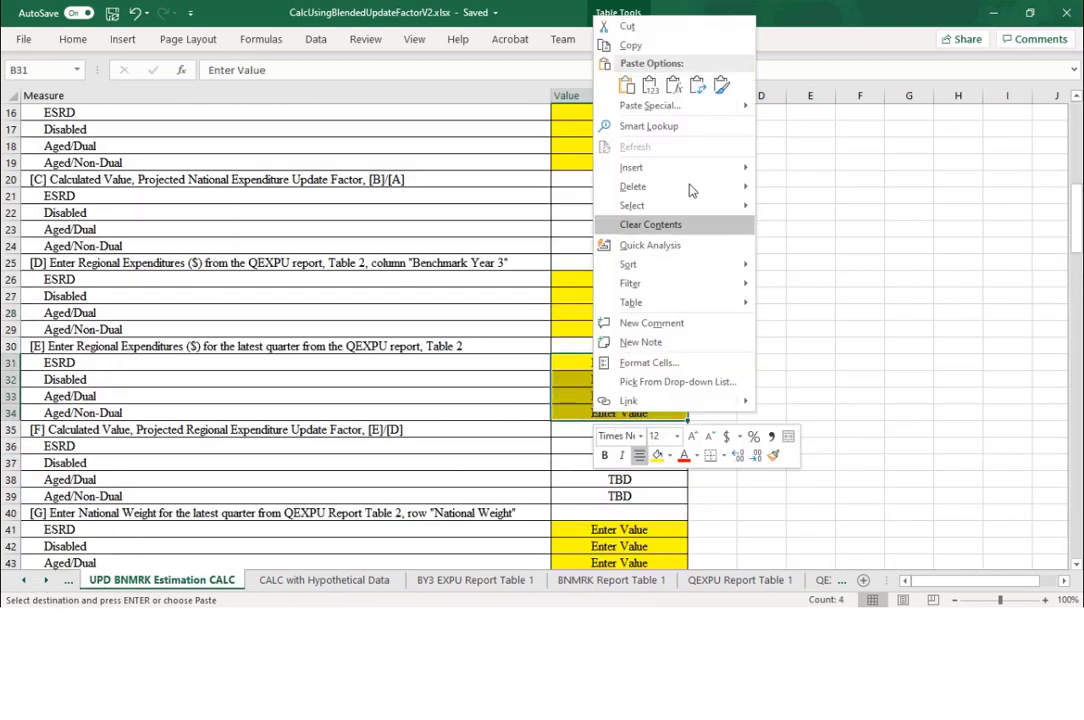
{"action": "left_click", "coordinate": [700, 106]}
{"action": "left_click", "coordinate": [559, 48]}
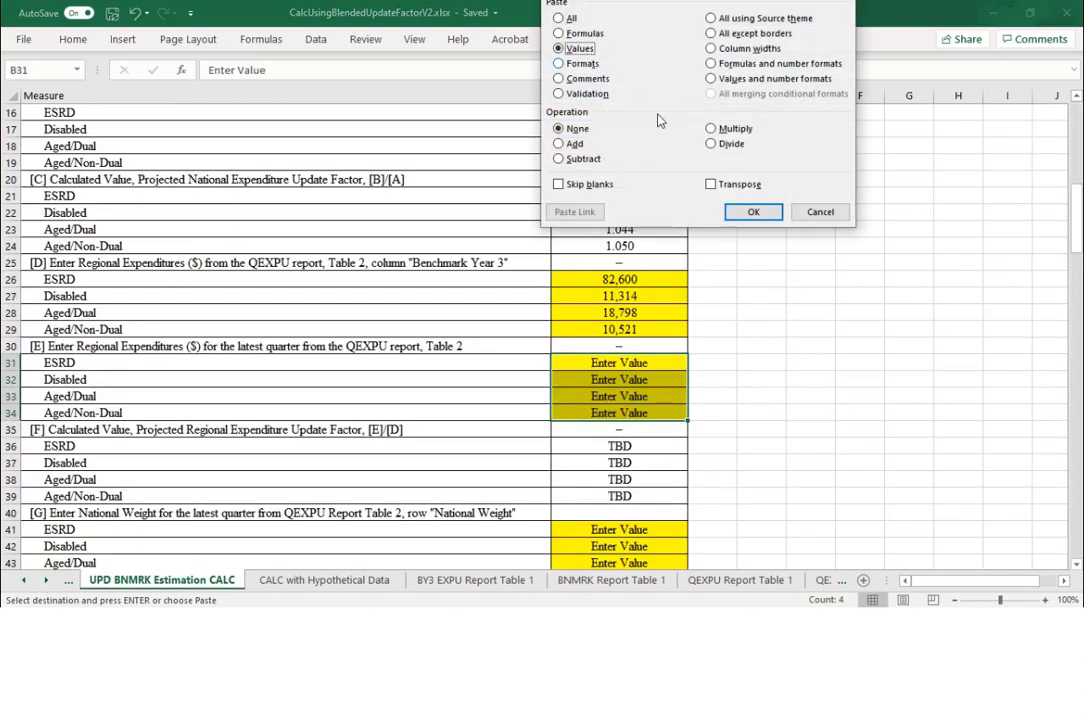
{"action": "left_click", "coordinate": [752, 212]}
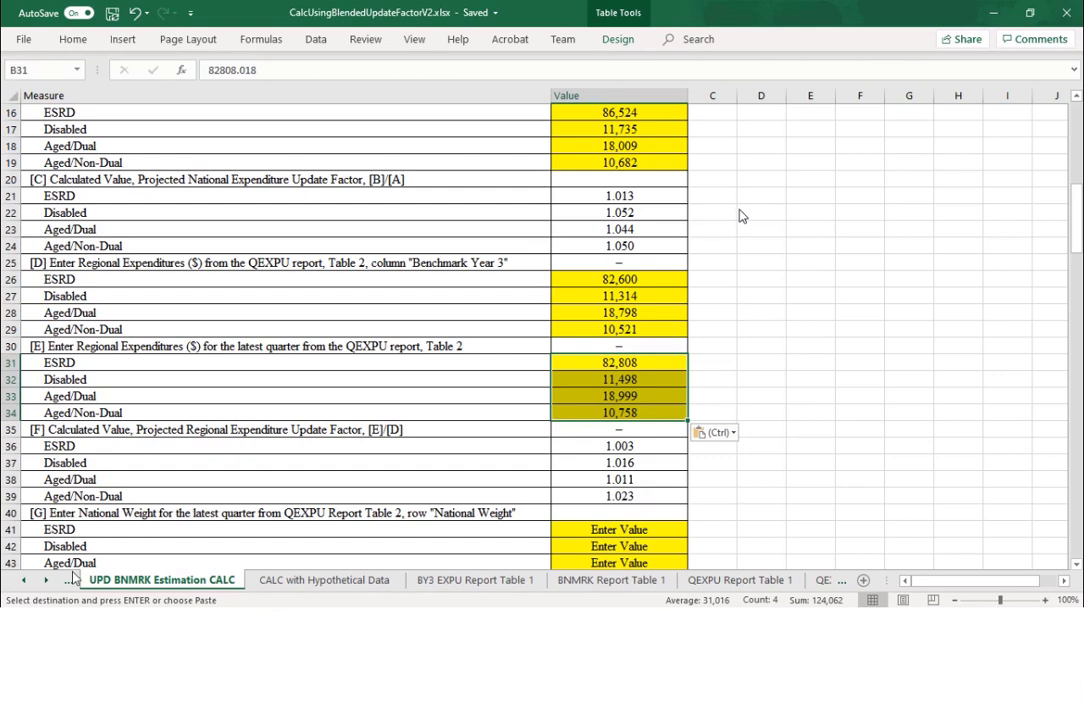
- Copy the Q1 National Weight values, C15:C18, from the QEXPU Report Table 2 sheet
{"action": "scroll", "coordinate": [103, 590], "scroll_direction": "down", "scroll_amount": 1}
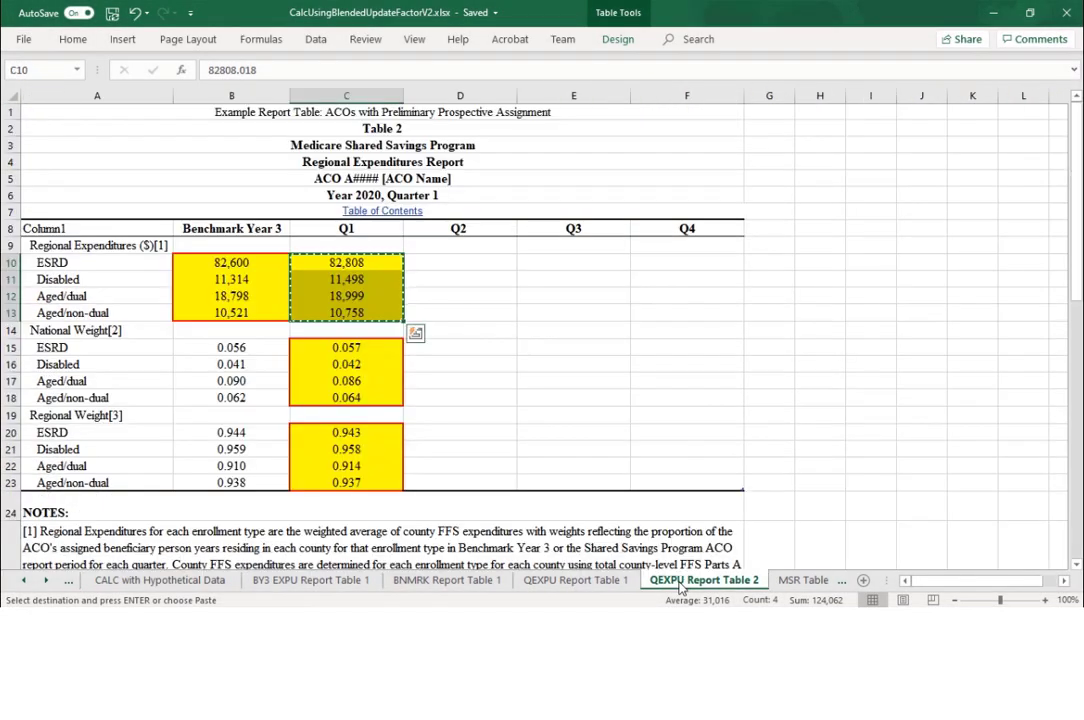
{"action": "left_click", "coordinate": [684, 581]}
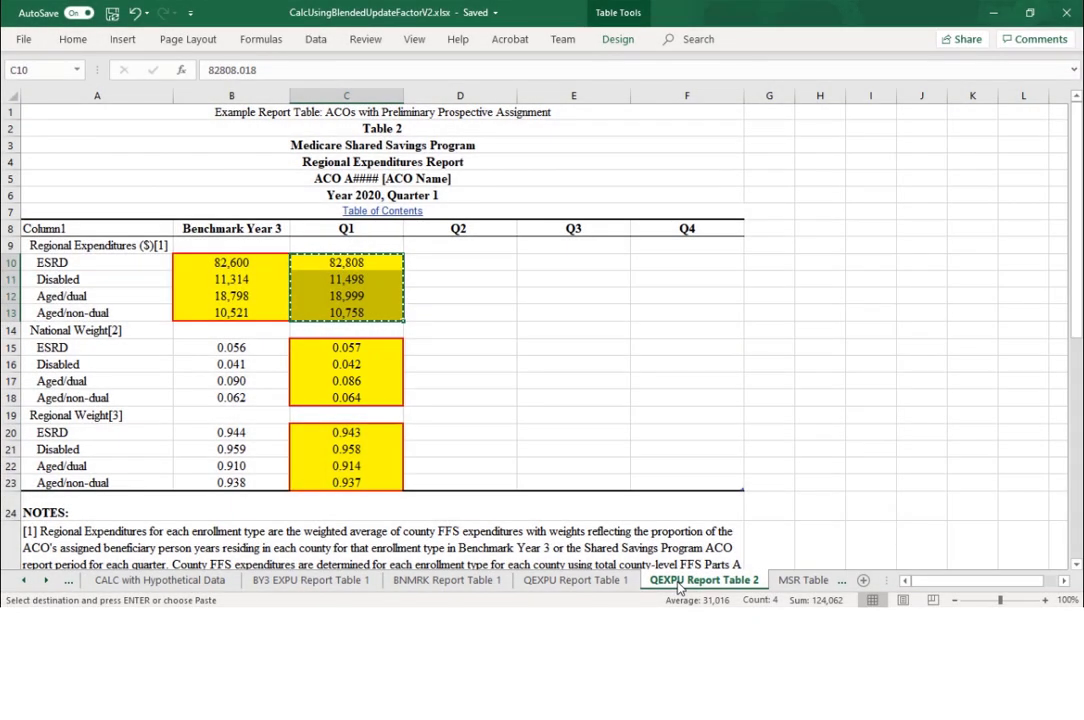
{"action": "left_click_drag", "start_coordinate": [356, 355], "coordinate": [339, 398]}
{"action": "right_click", "coordinate": [335, 400]}
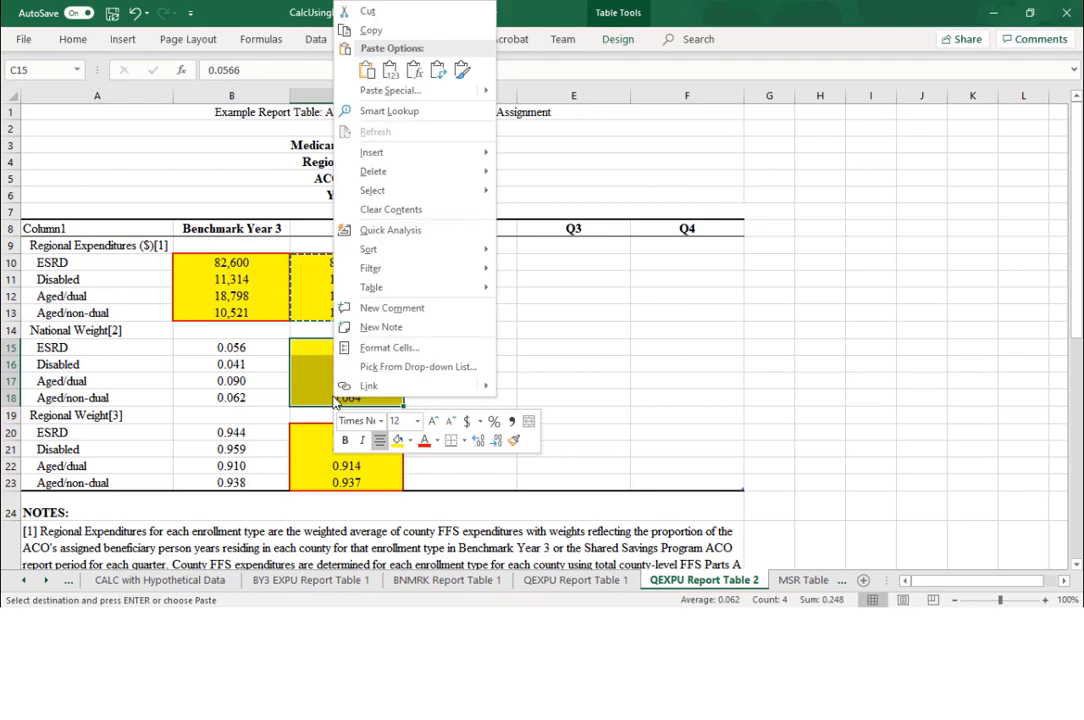
{"action": "left_click", "coordinate": [362, 30]}
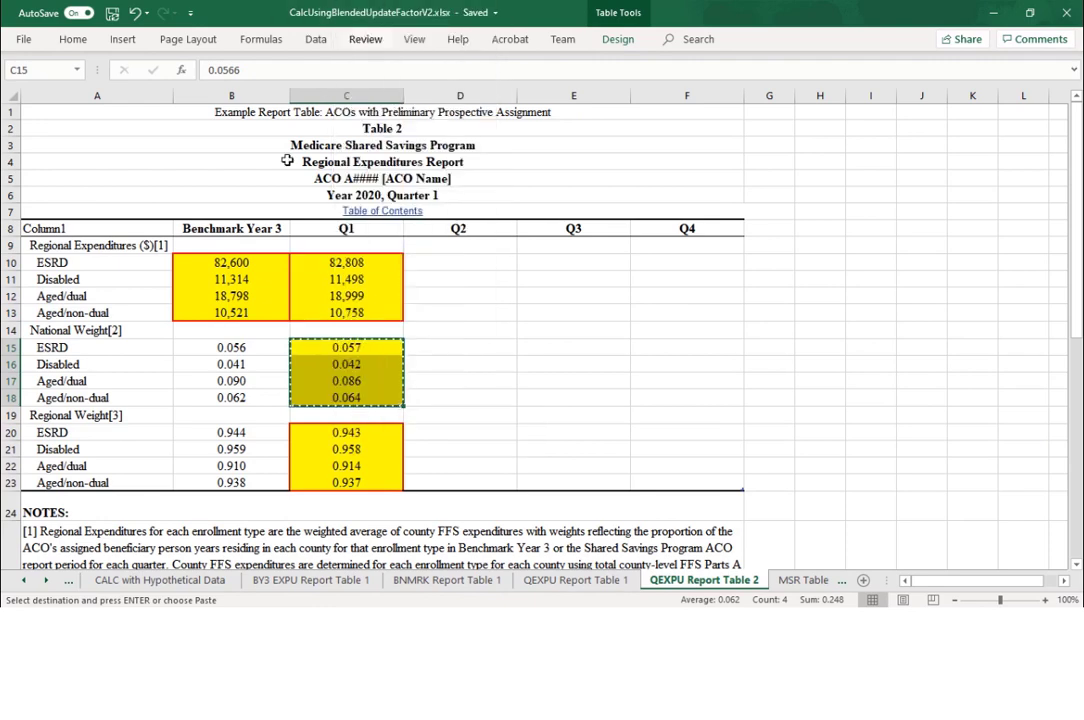
- Paste the copied national weights as values only into section [G], cells B41:B44, of the UPD BNMRK Estimation CALC sheet
{"action": "left_click", "coordinate": [24, 582]}
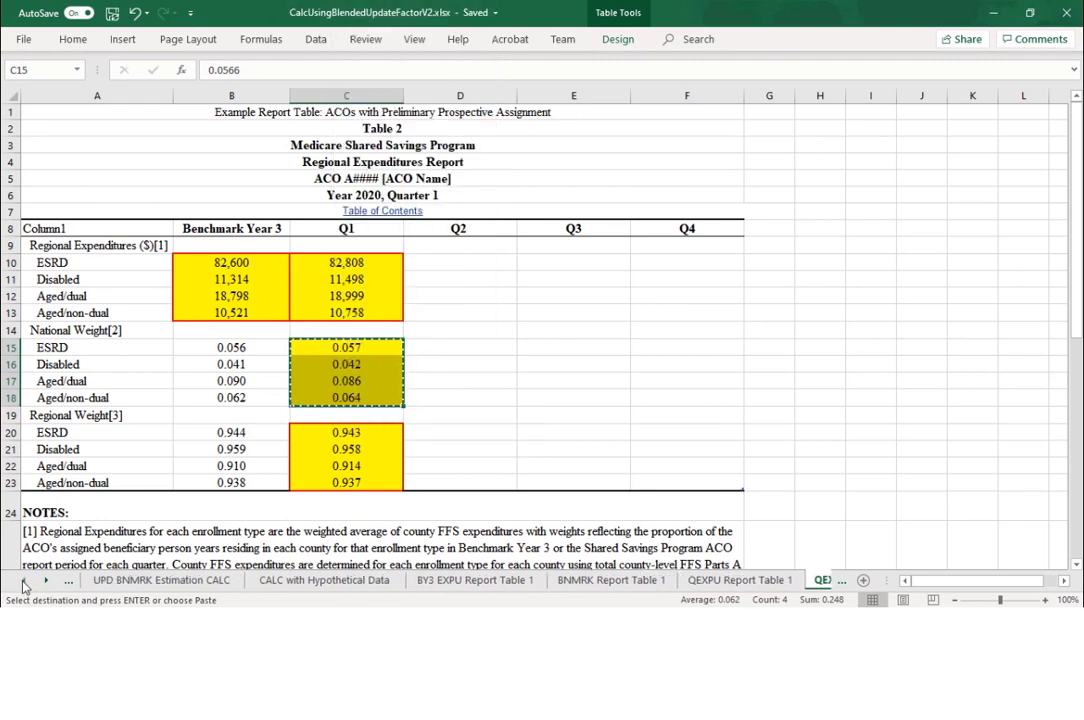
{"action": "left_click", "coordinate": [117, 581]}
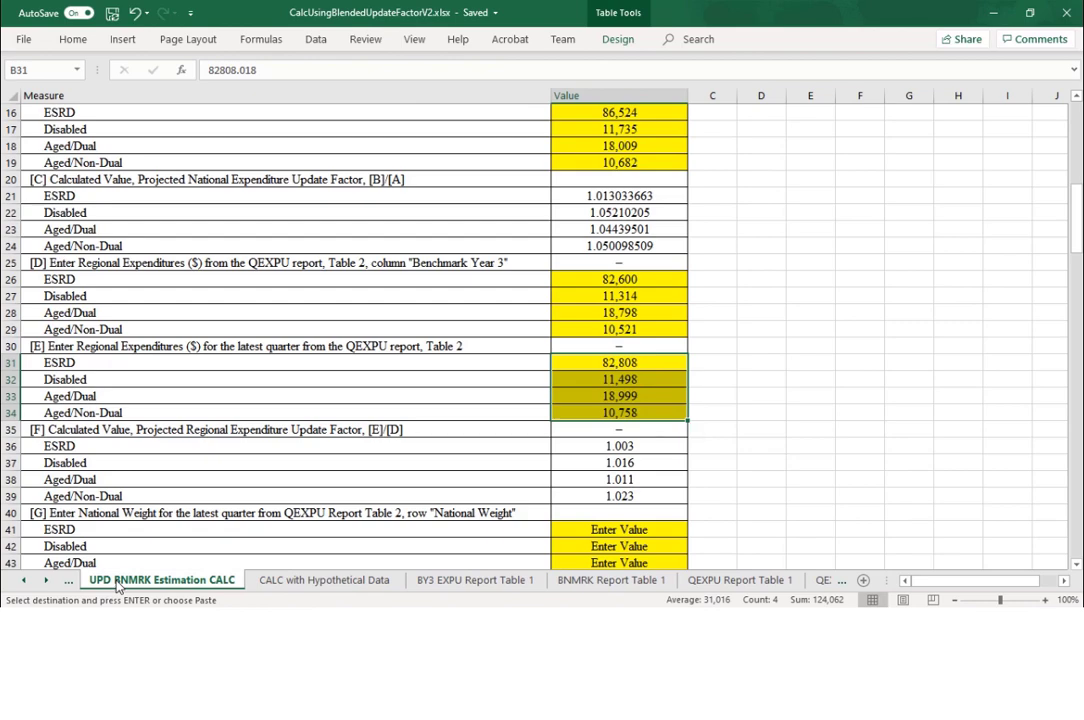
{"action": "scroll", "coordinate": [472, 474], "scroll_direction": "down", "scroll_amount": 1}
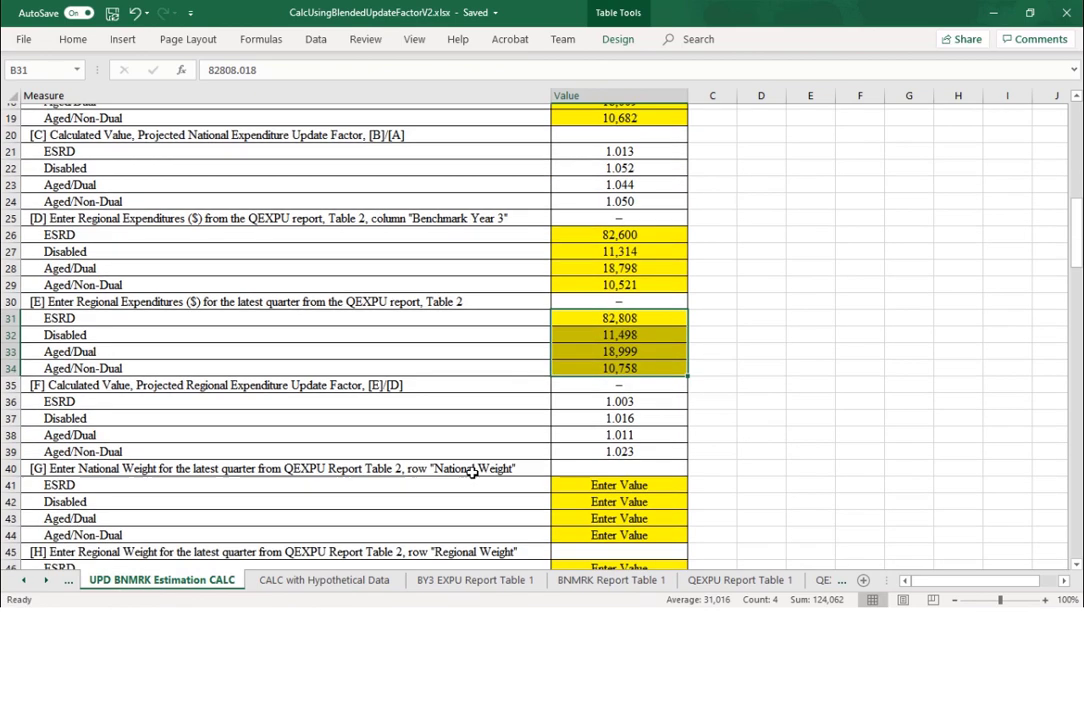
{"action": "scroll", "coordinate": [472, 474], "scroll_direction": "down", "scroll_amount": 5}
{"action": "key", "text": "ctrl+c"}
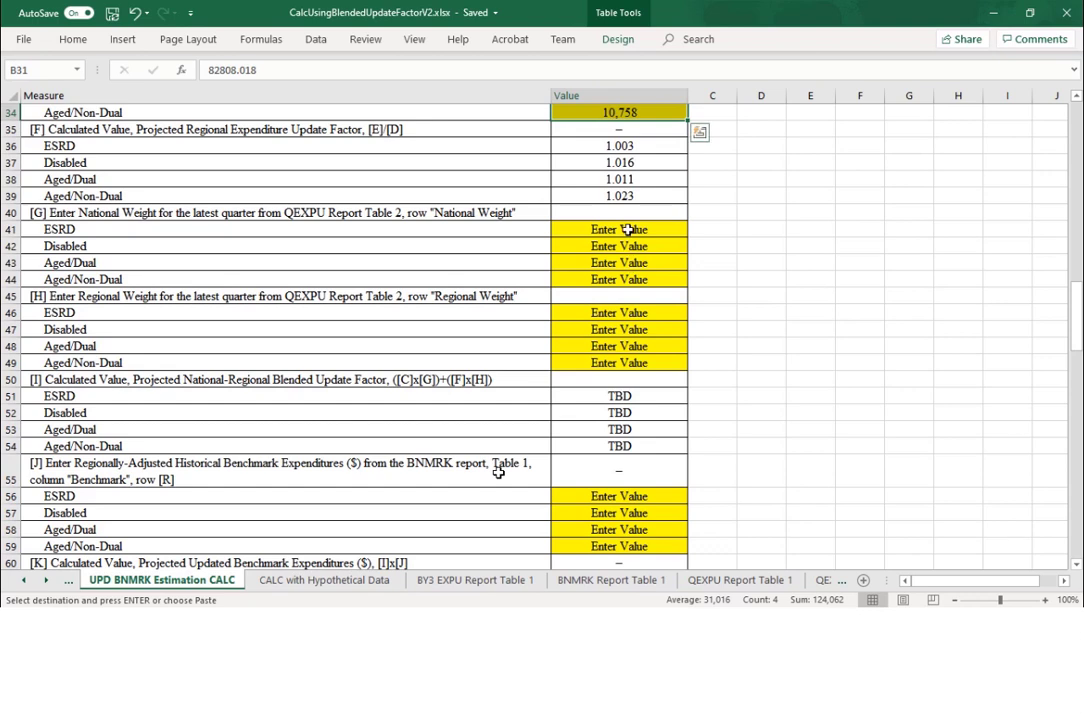
{"action": "left_click_drag", "start_coordinate": [627, 229], "coordinate": [605, 277]}
{"action": "right_click", "coordinate": [605, 277]}
{"action": "key", "text": "Escape"}
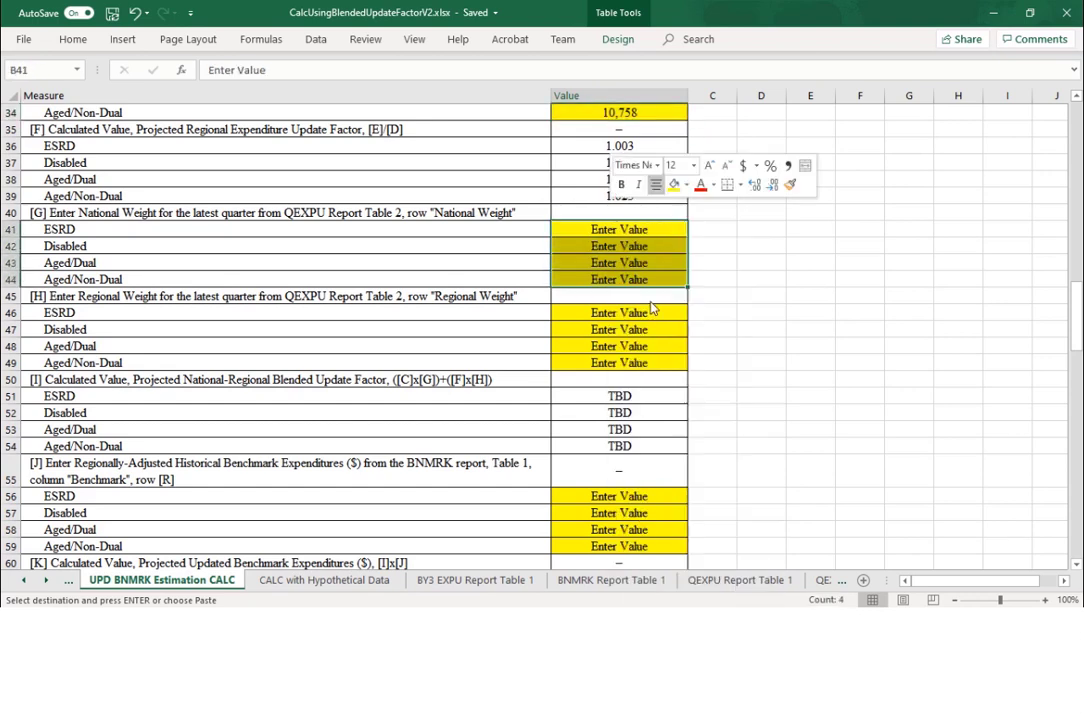
{"action": "key", "text": "ctrl+alt+v"}
{"action": "left_click", "coordinate": [542, 244]}
{"action": "left_click", "coordinate": [694, 404]}
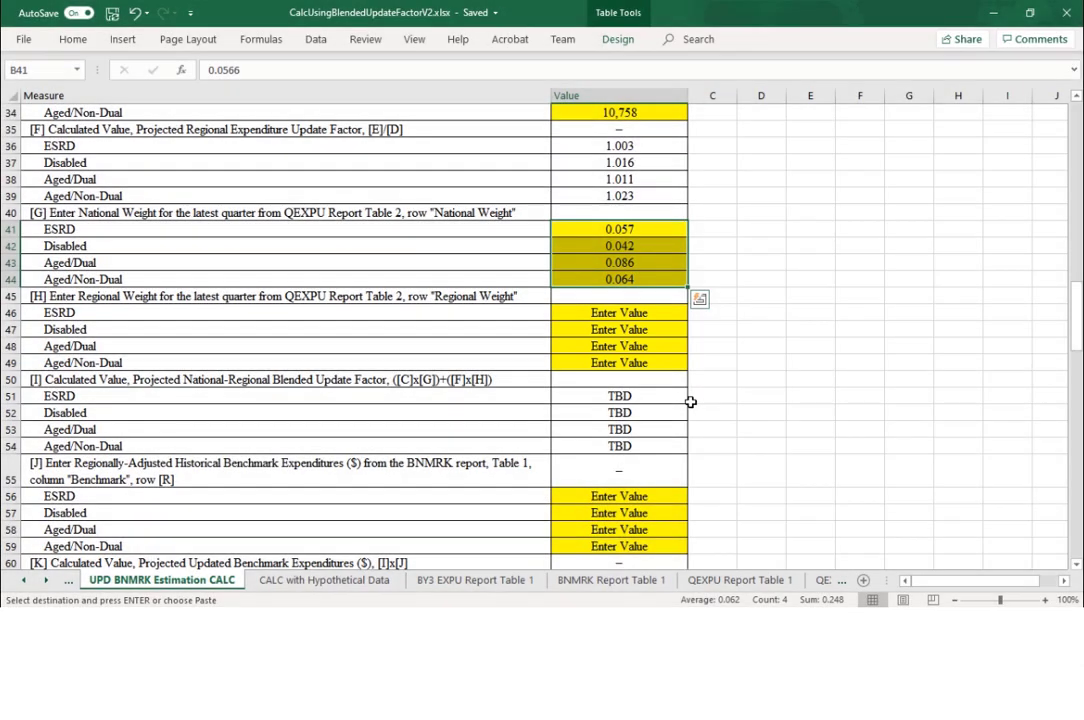
- Copy the Q1 Regional Weight values, C20:C23, from the QEXPU Report Table 2 sheet
{"action": "left_click", "coordinate": [43, 585]}
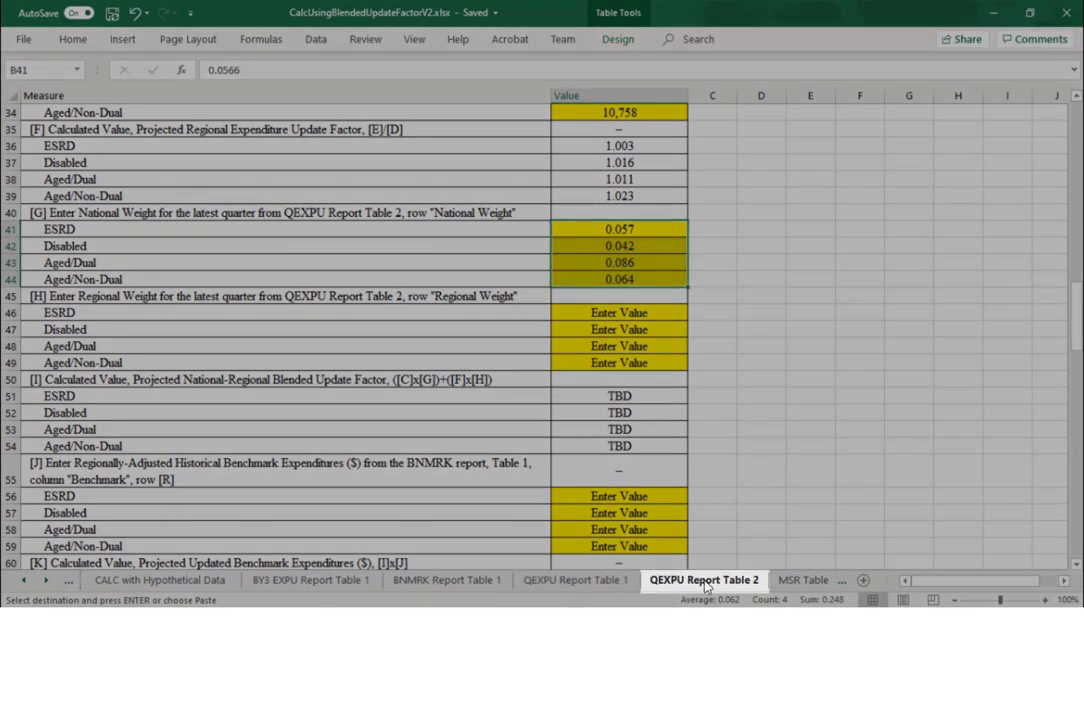
{"action": "left_click", "coordinate": [705, 581]}
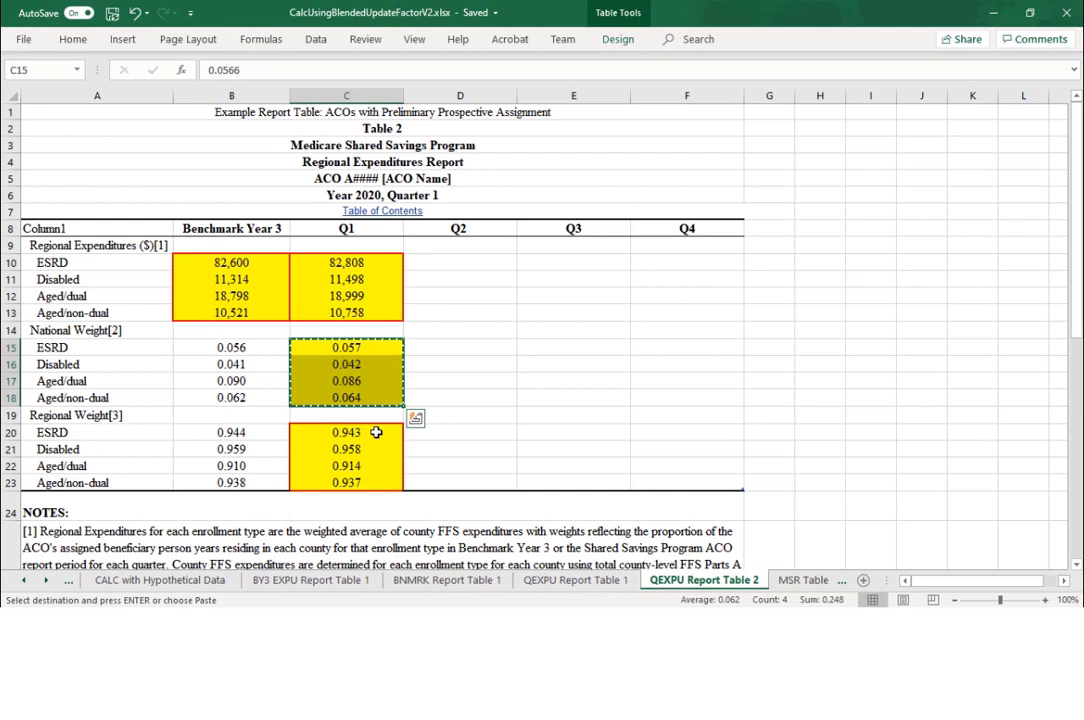
{"action": "left_click_drag", "start_coordinate": [404, 433], "coordinate": [366, 484]}
{"action": "right_click", "coordinate": [366, 484]}
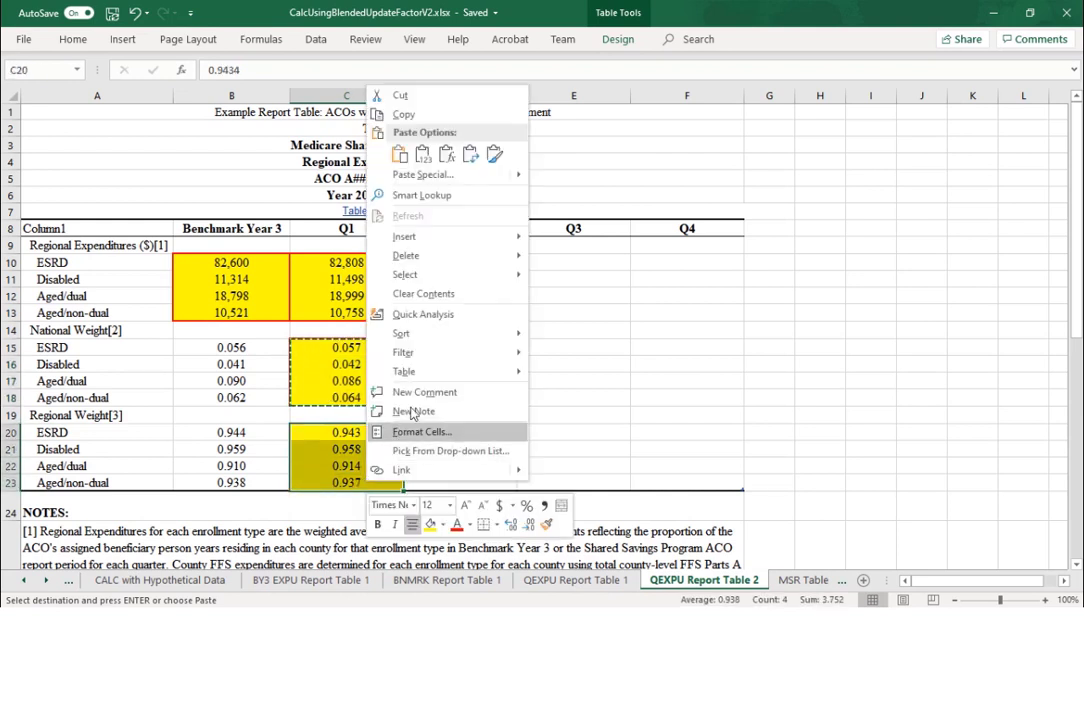
{"action": "left_click", "coordinate": [488, 116]}
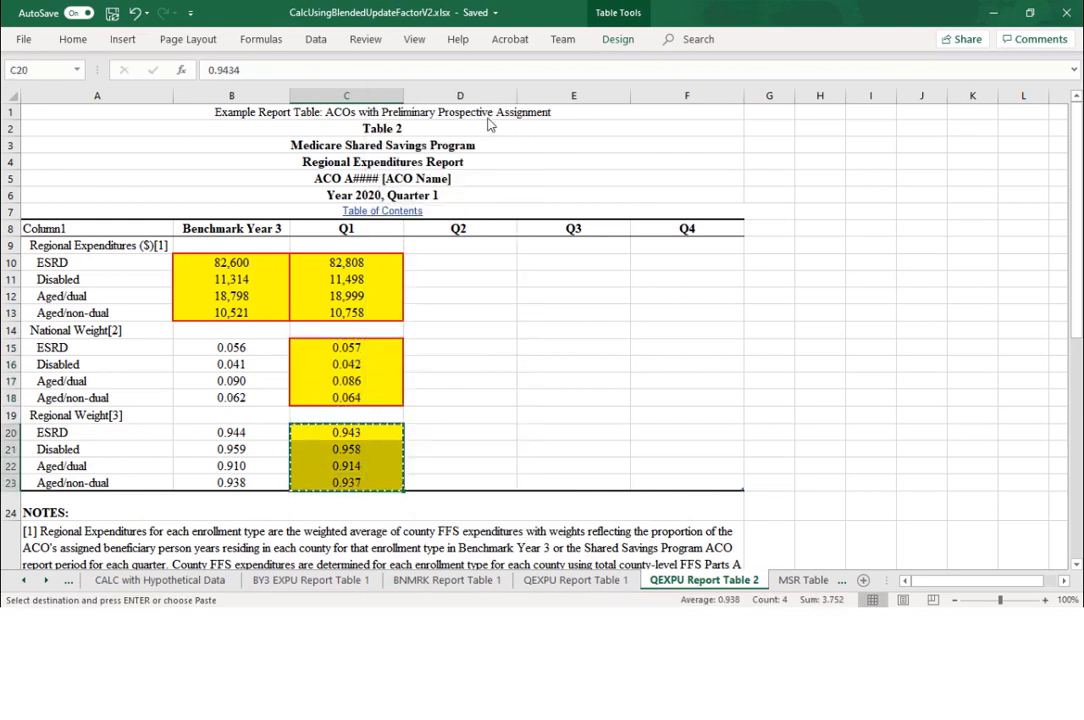
- Paste the copied regional weights as values only into section [H], cells B46:B49, of the UPD BNMRK Estimation CALC sheet
{"action": "left_click", "coordinate": [23, 580]}
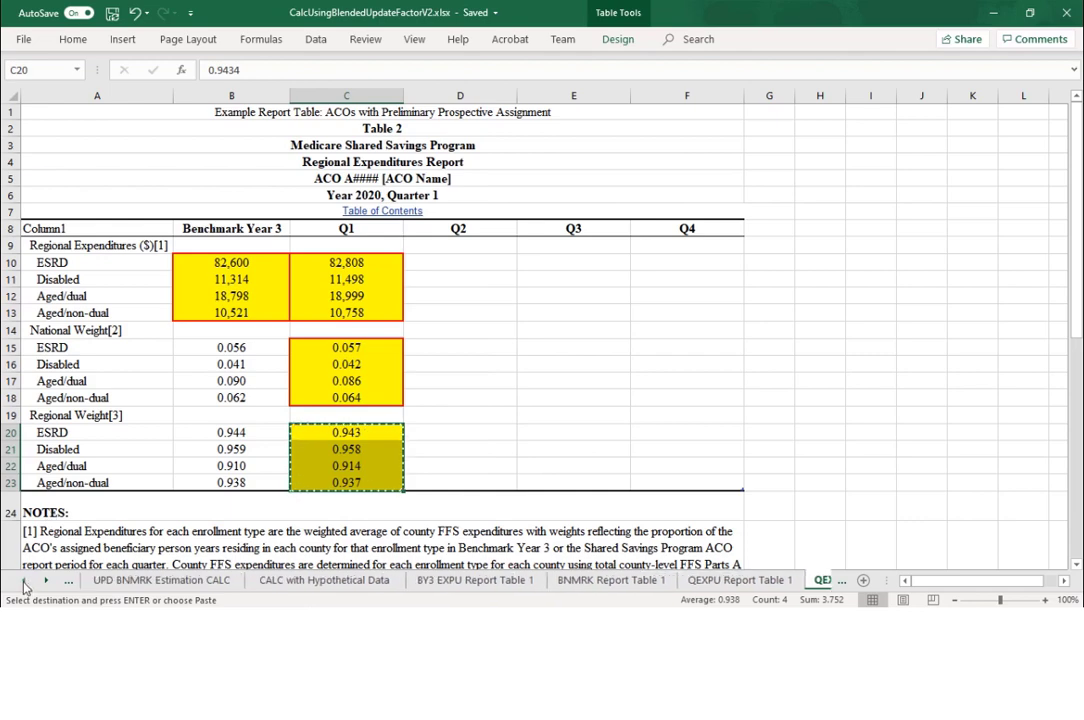
{"action": "left_click", "coordinate": [133, 580]}
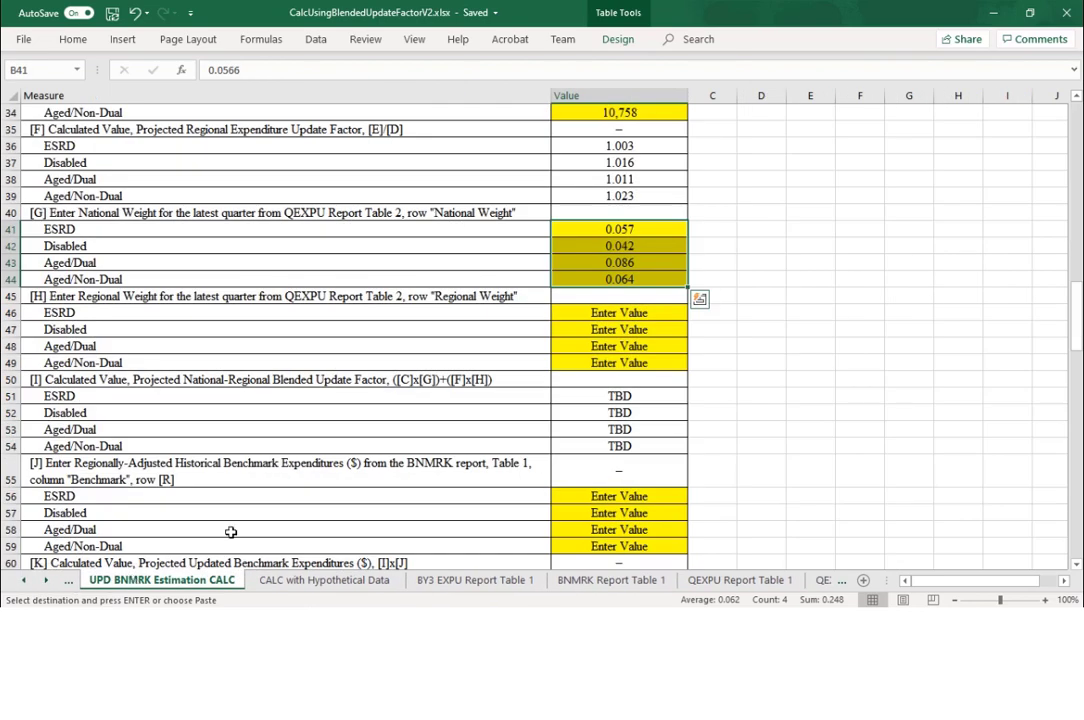
{"action": "left_click_drag", "start_coordinate": [591, 316], "coordinate": [584, 362]}
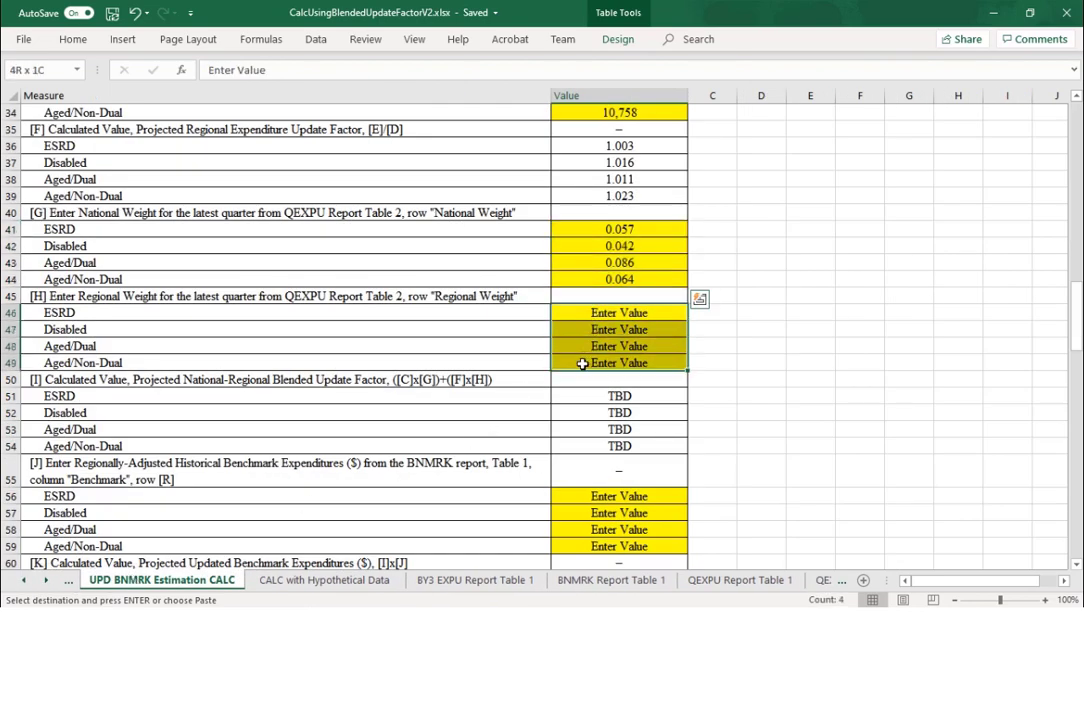
{"action": "right_click", "coordinate": [583, 364]}
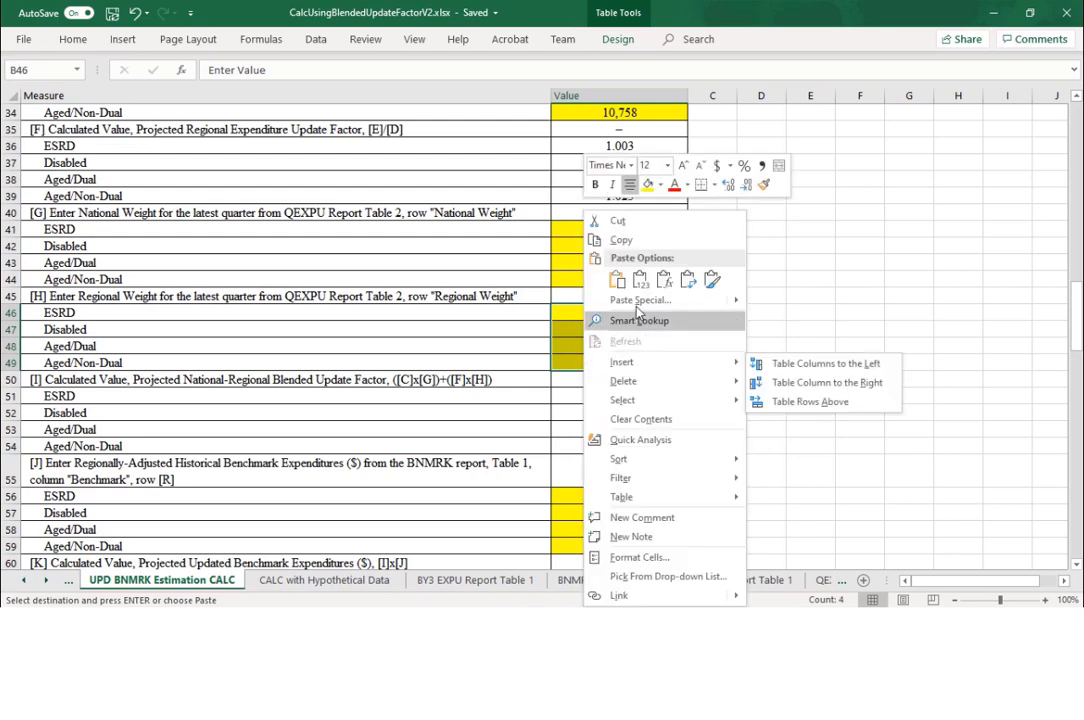
{"action": "left_click", "coordinate": [639, 306]}
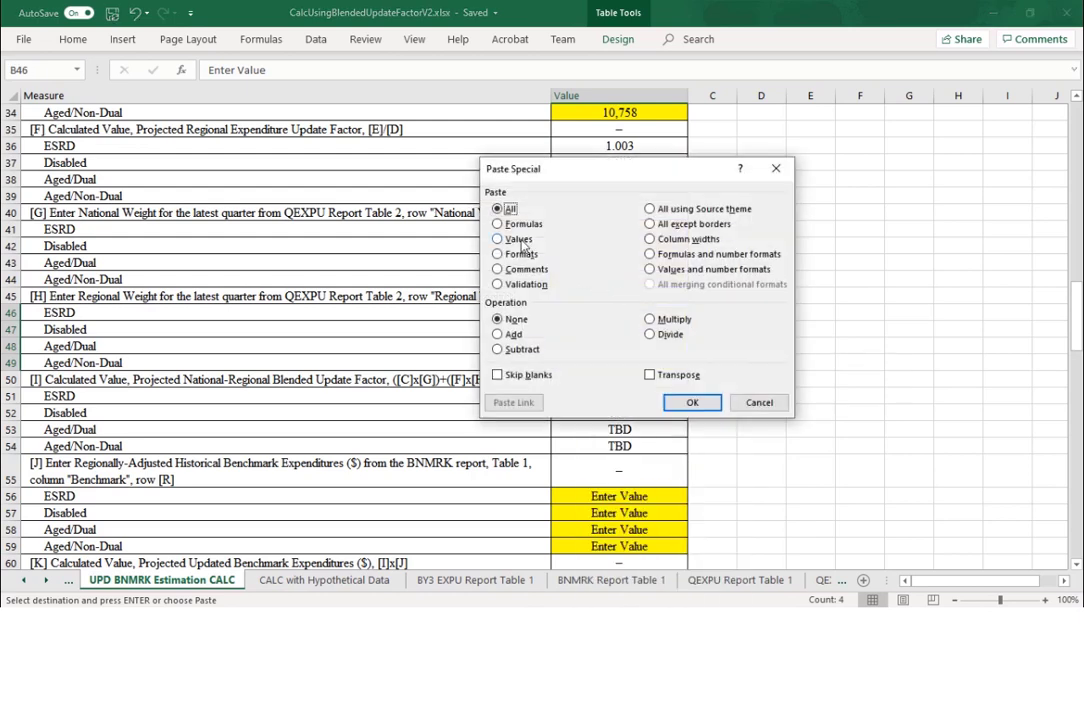
{"action": "left_click", "coordinate": [519, 239]}
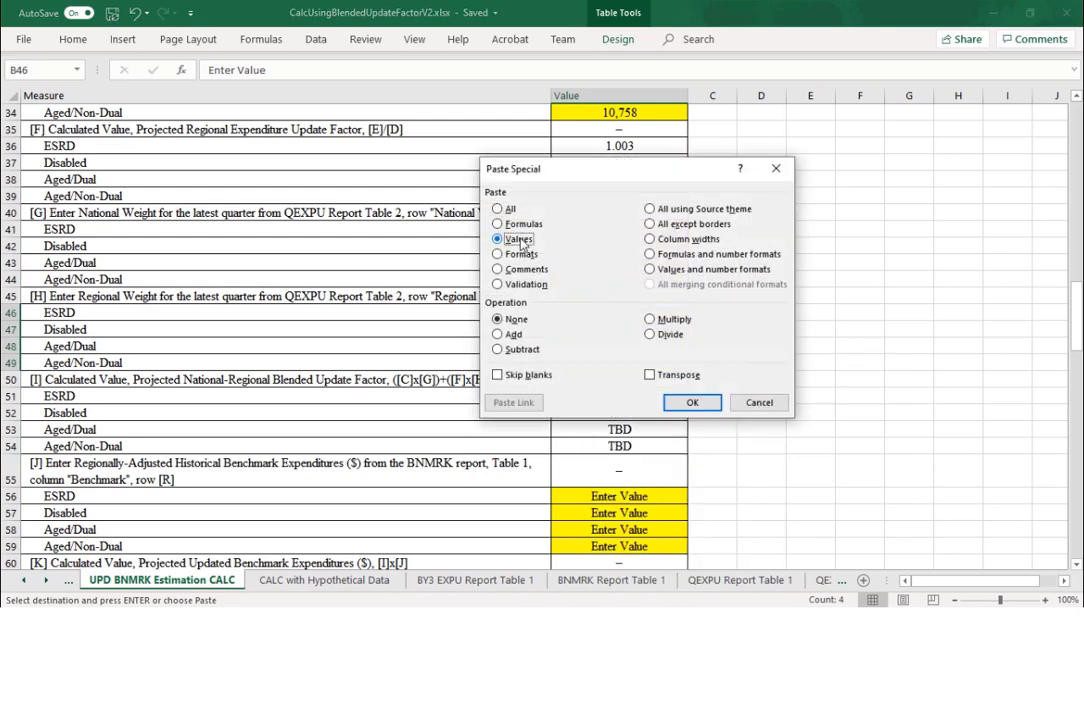
{"action": "left_click", "coordinate": [688, 403]}
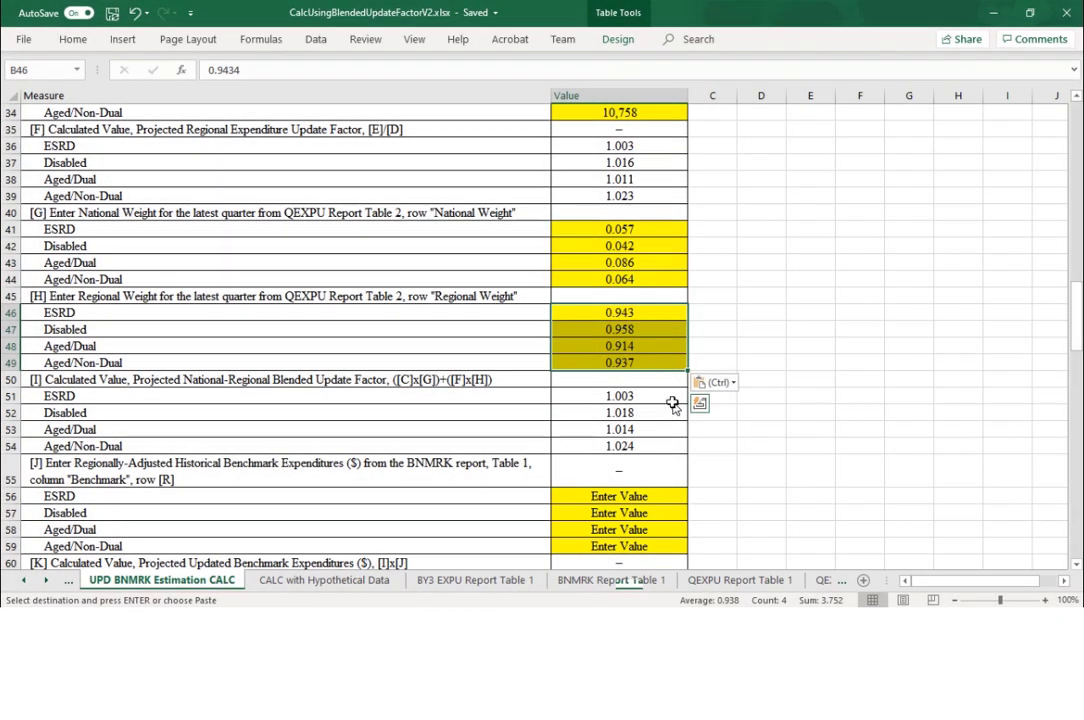
- Copy the row [R] Regionally-Adjusted Historical Benchmark Expenditures from the Benchmark column, E81:E84, on the BNMRK Report Table 1 sheet
{"action": "left_click", "coordinate": [618, 582]}
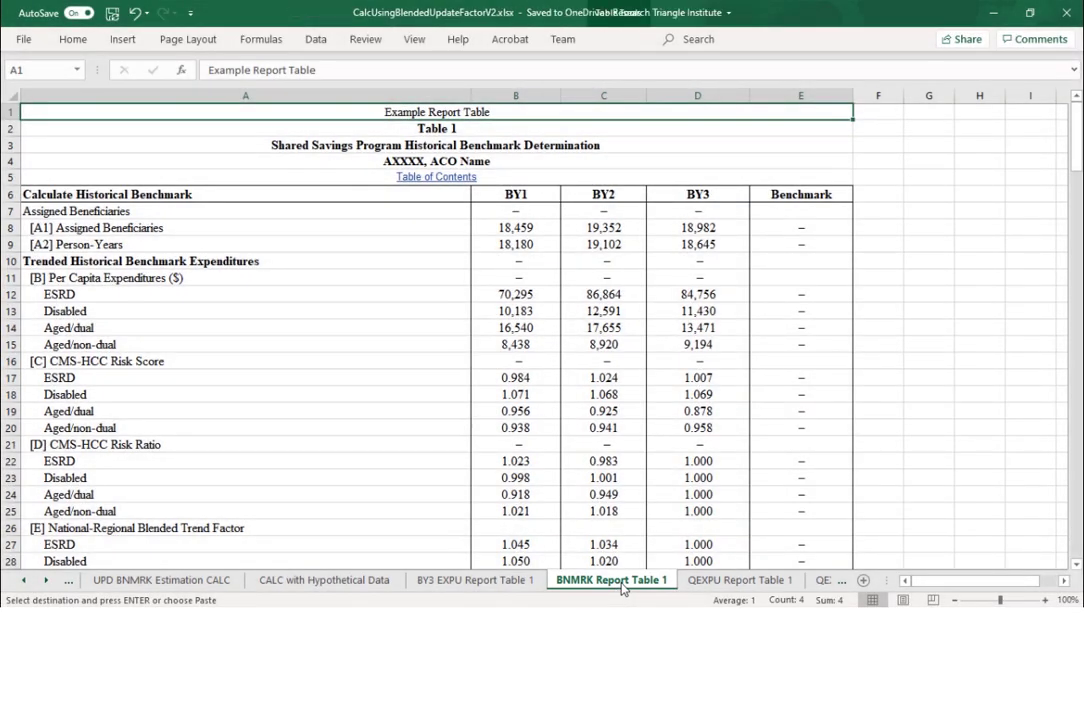
{"action": "scroll", "coordinate": [659, 450], "scroll_direction": "down", "scroll_amount": 19}
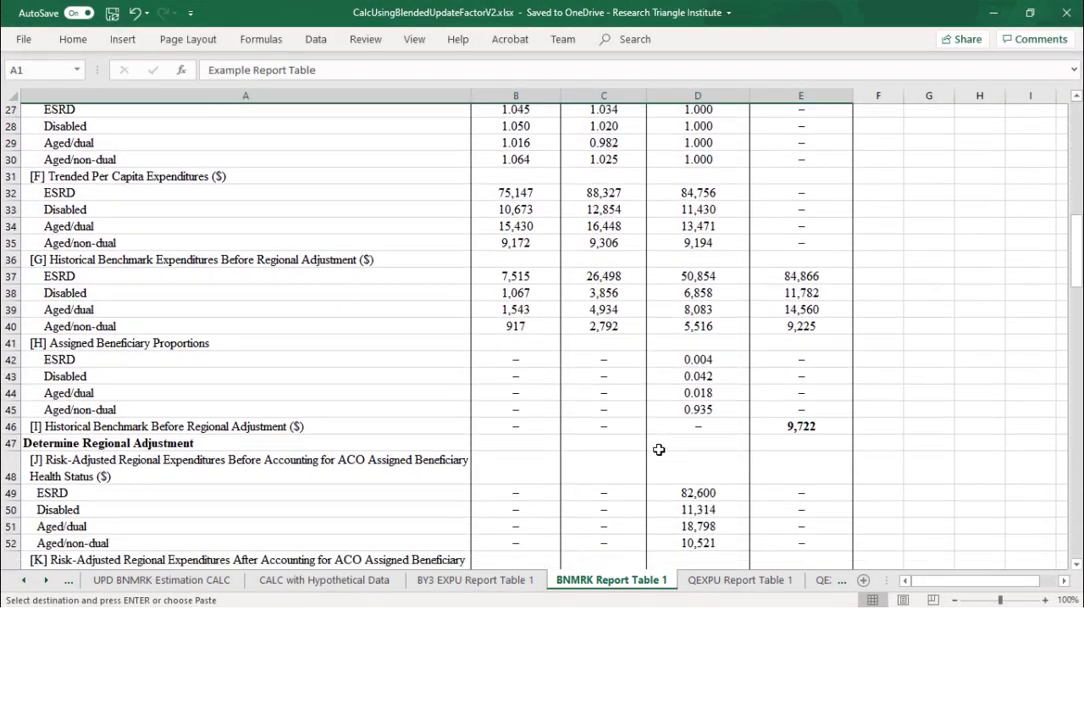
{"action": "scroll", "coordinate": [659, 450], "scroll_direction": "down", "scroll_amount": 4}
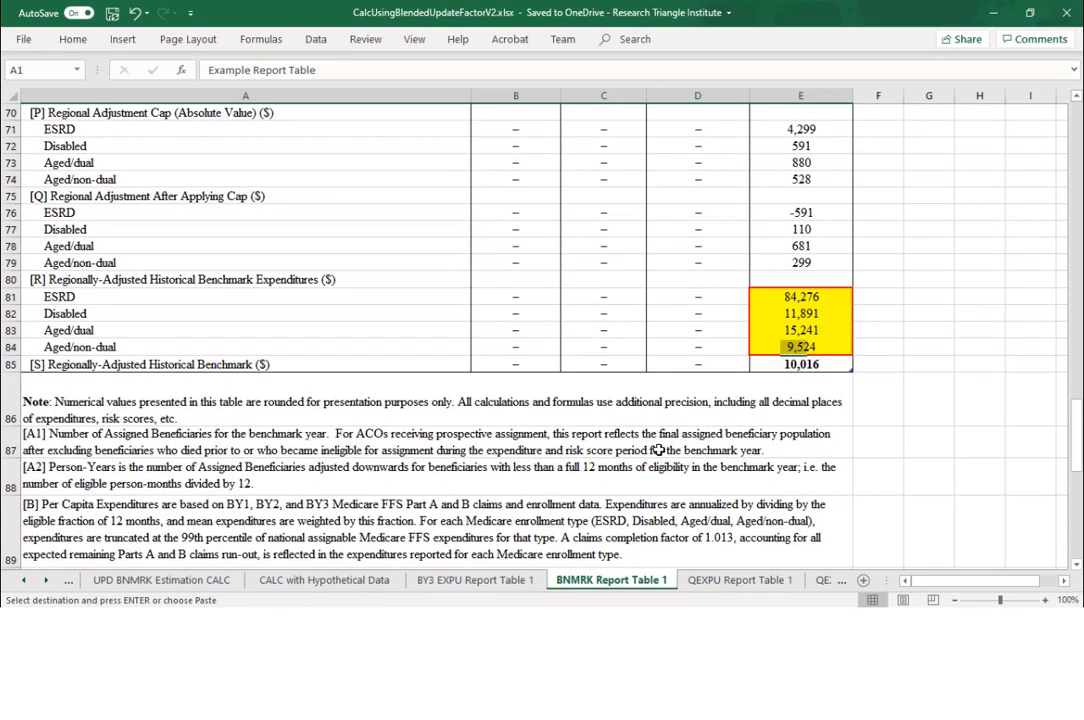
{"action": "left_click_drag", "start_coordinate": [801, 297], "coordinate": [801, 347]}
{"action": "right_click", "coordinate": [790, 345]}
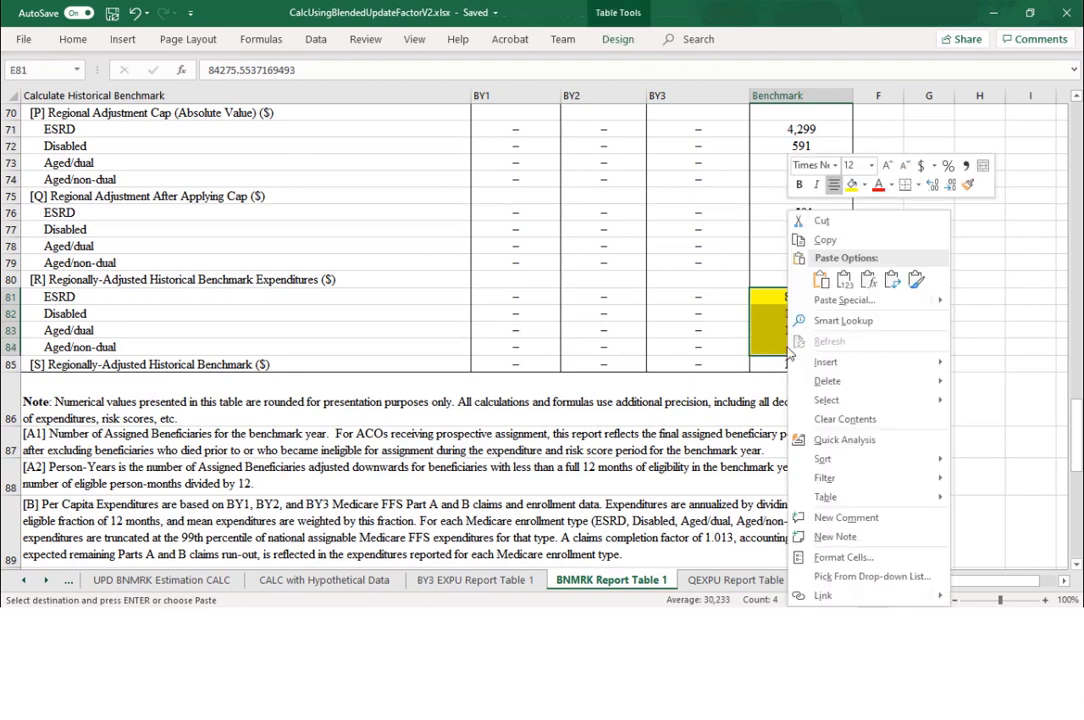
{"action": "left_click", "coordinate": [840, 245]}
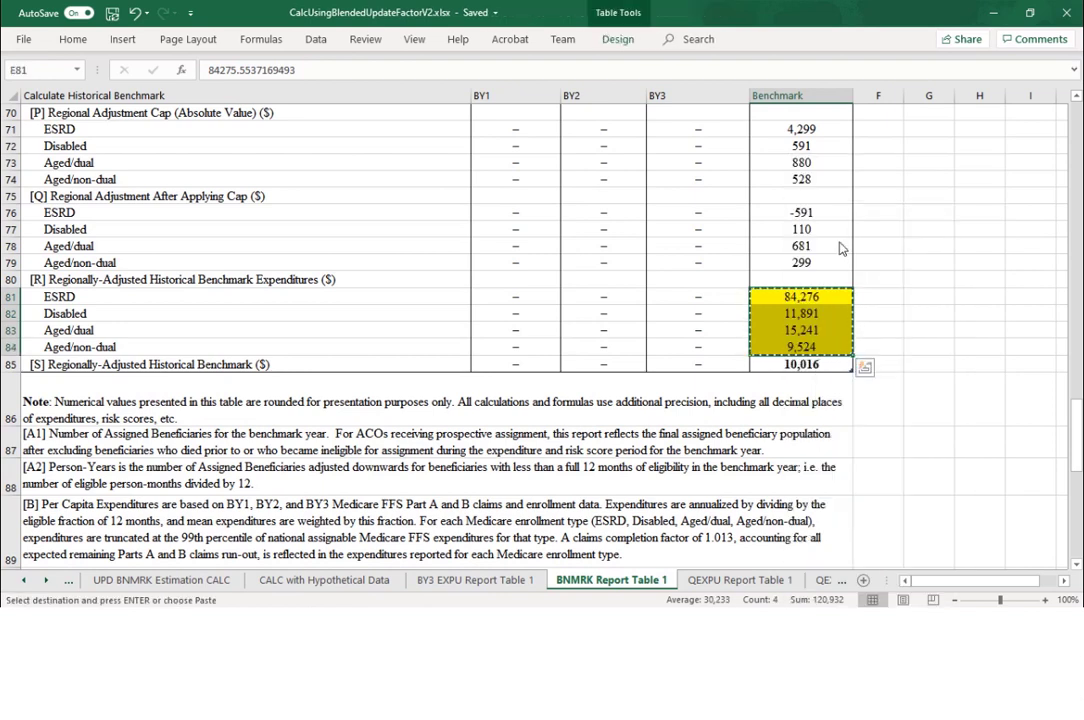
- Paste the copied benchmark expenditures as values only into section [J], cells B56:B59, of the UPD BNMRK Estimation CALC sheet
{"action": "left_click", "coordinate": [183, 581]}
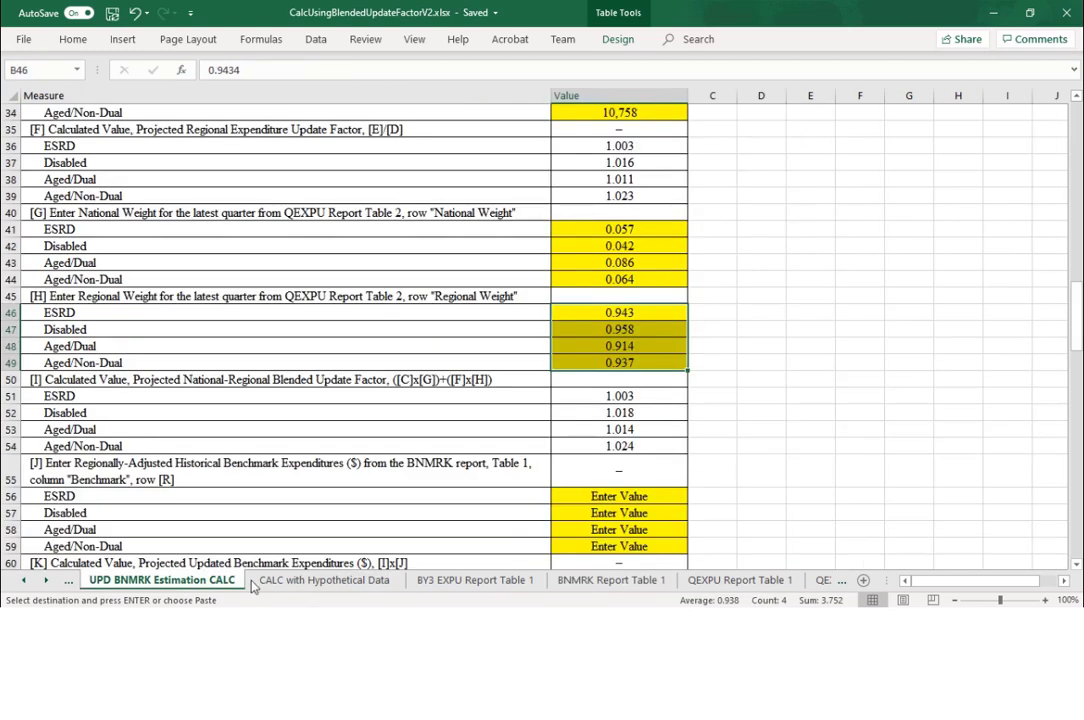
{"action": "left_click_drag", "start_coordinate": [627, 495], "coordinate": [628, 556]}
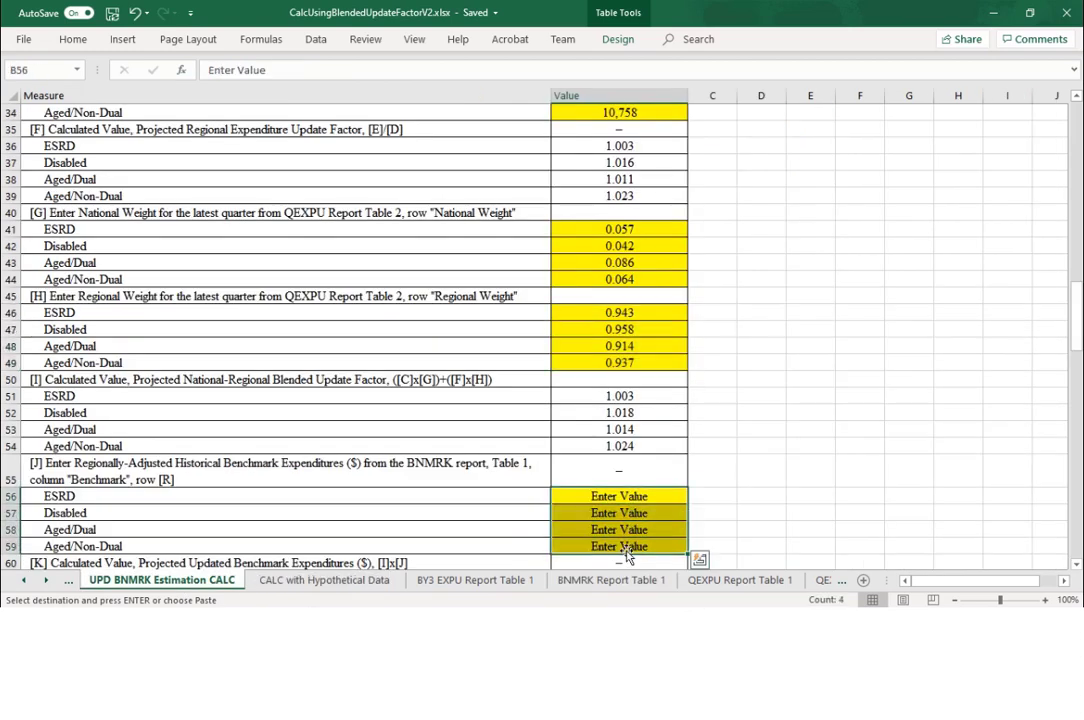
{"action": "right_click", "coordinate": [627, 556]}
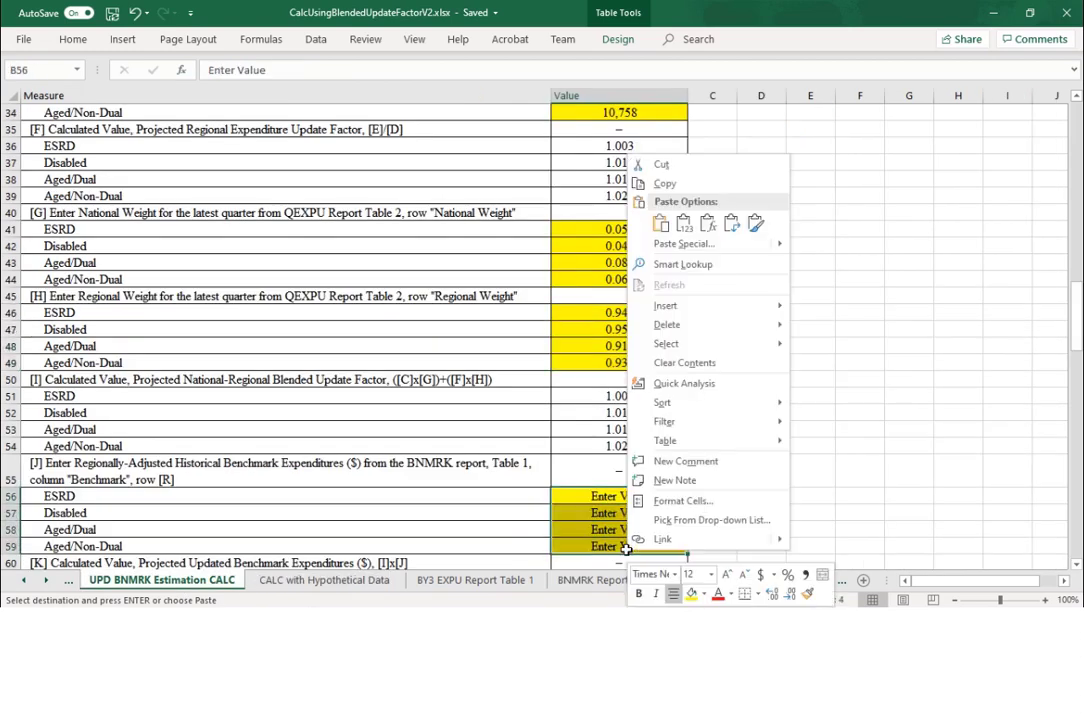
{"action": "left_click", "coordinate": [686, 244]}
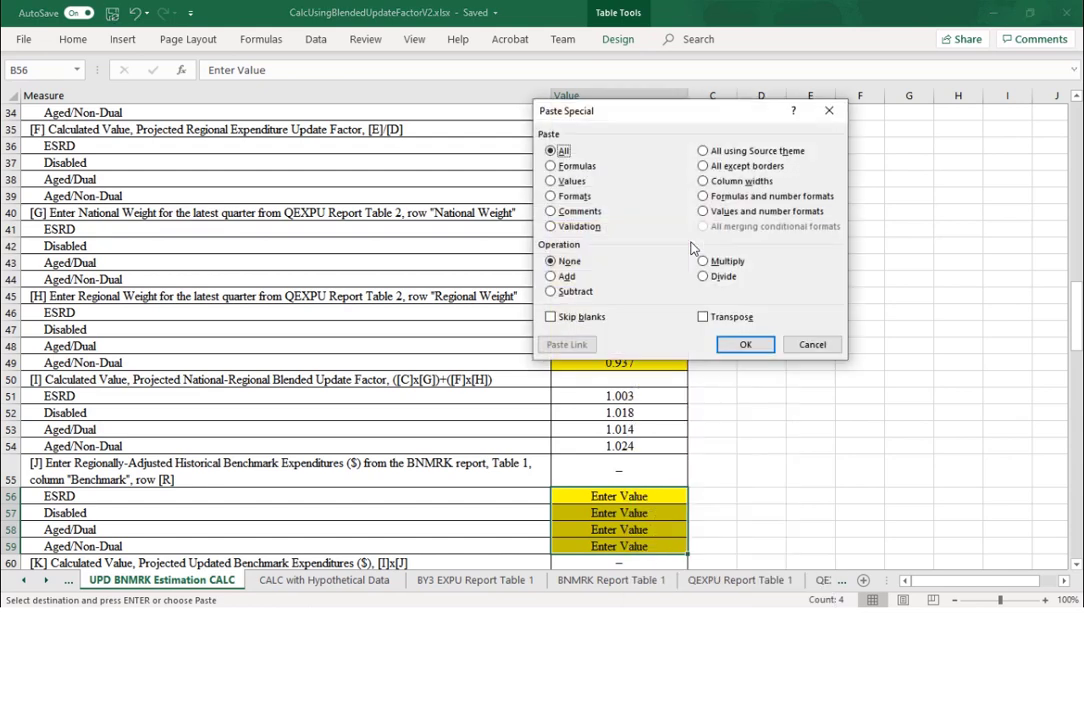
{"action": "left_click", "coordinate": [571, 181]}
{"action": "left_click", "coordinate": [760, 345]}
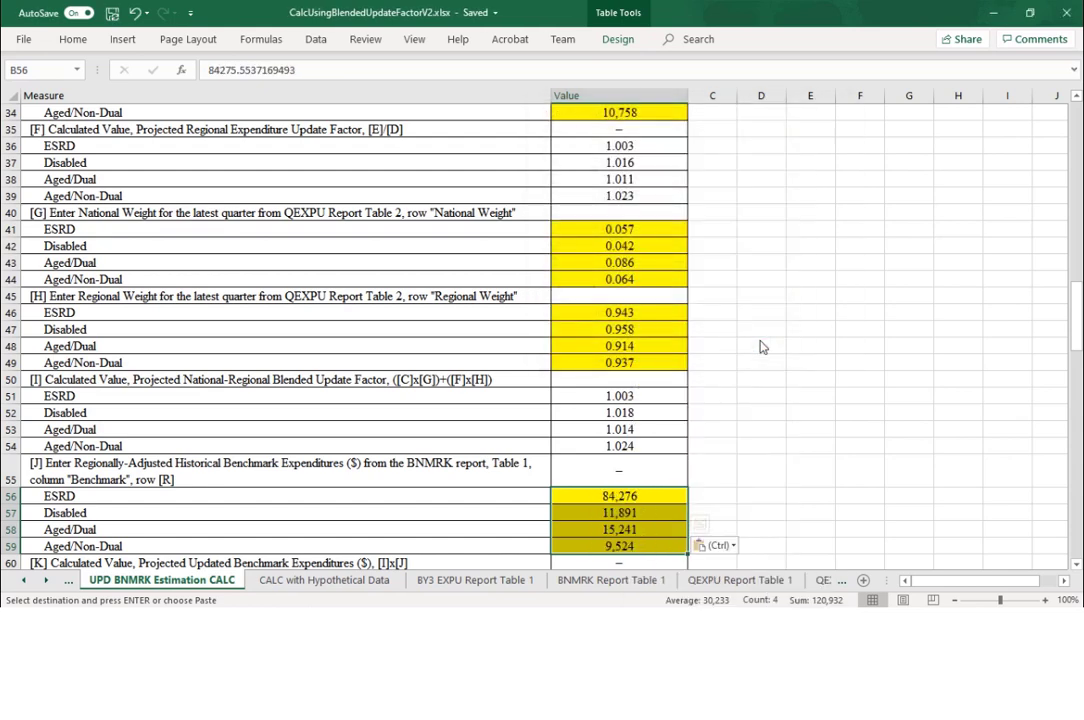
- Copy the ACO-Specific Person-Years by enrollment type, including the total, B12:B16, from the QEXPU Report Table 1 sheet
{"action": "scroll", "coordinate": [760, 345], "scroll_direction": "down", "scroll_amount": 4}
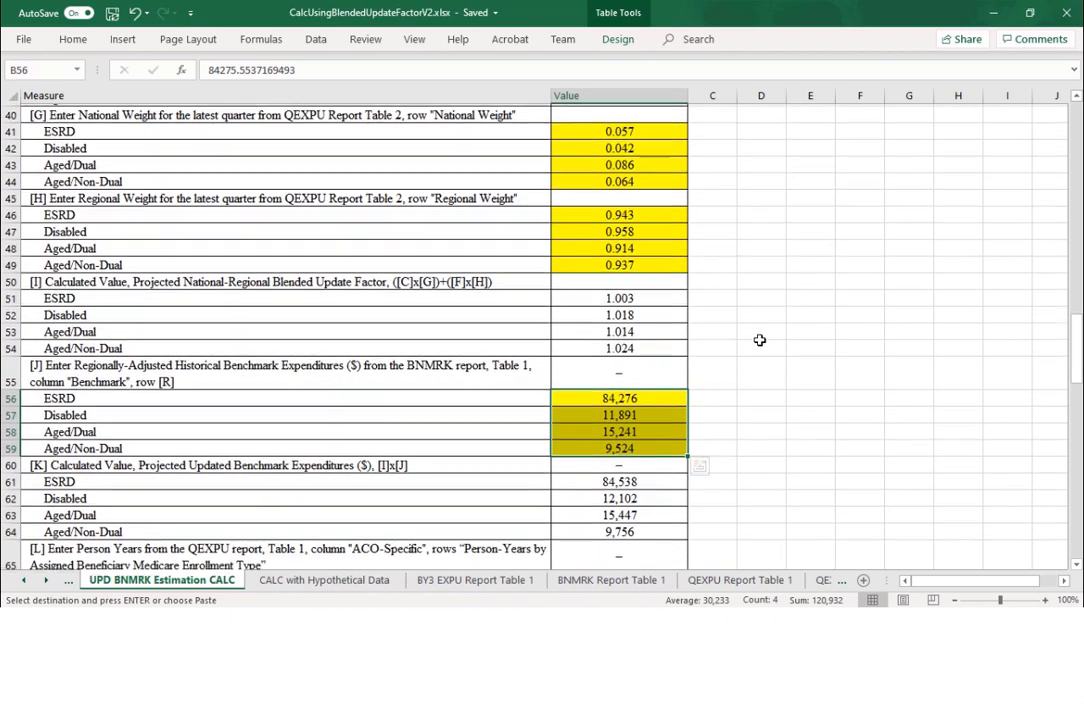
{"action": "scroll", "coordinate": [760, 340], "scroll_direction": "down", "scroll_amount": 1}
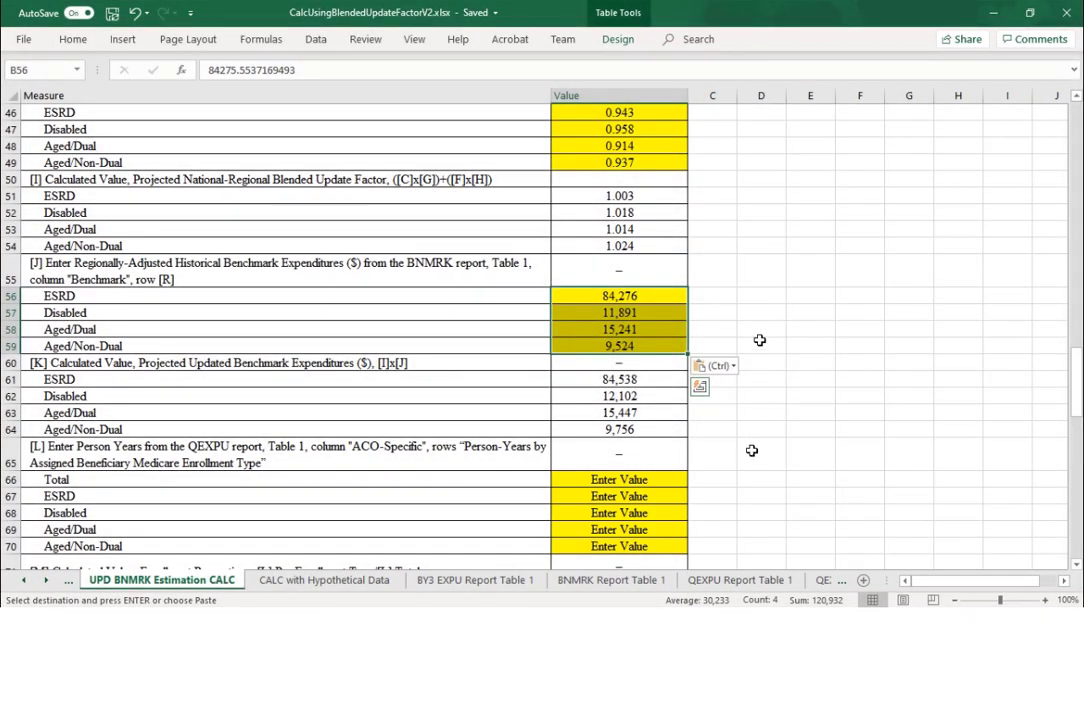
{"action": "left_click", "coordinate": [738, 580]}
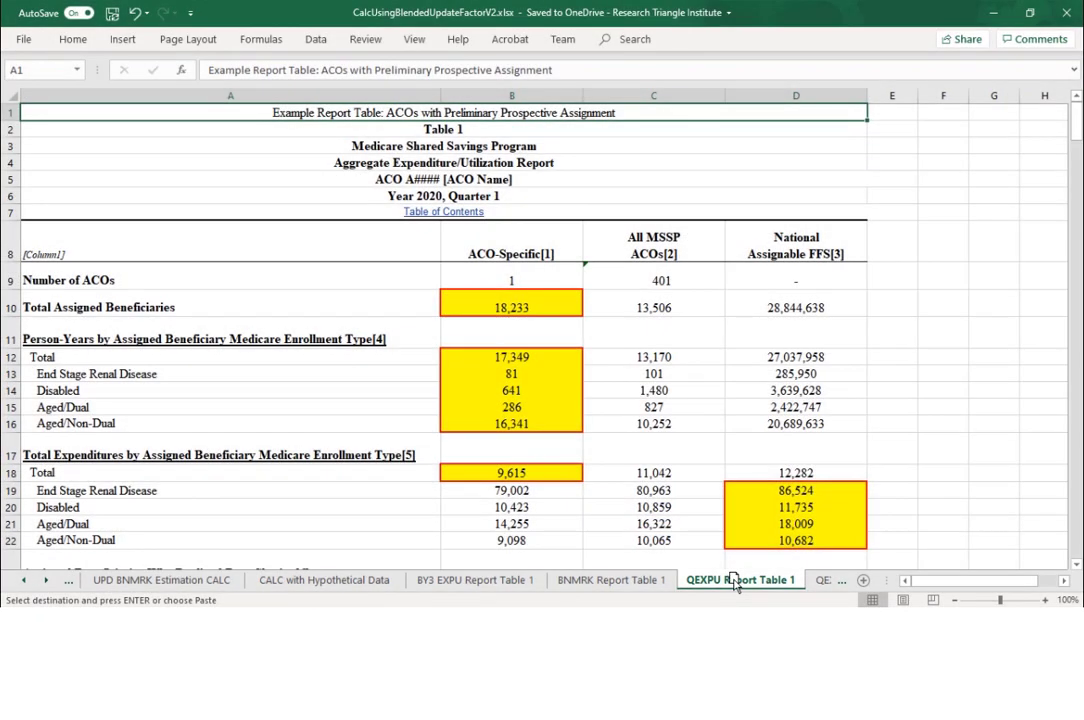
{"action": "key", "text": "ctrl+v"}
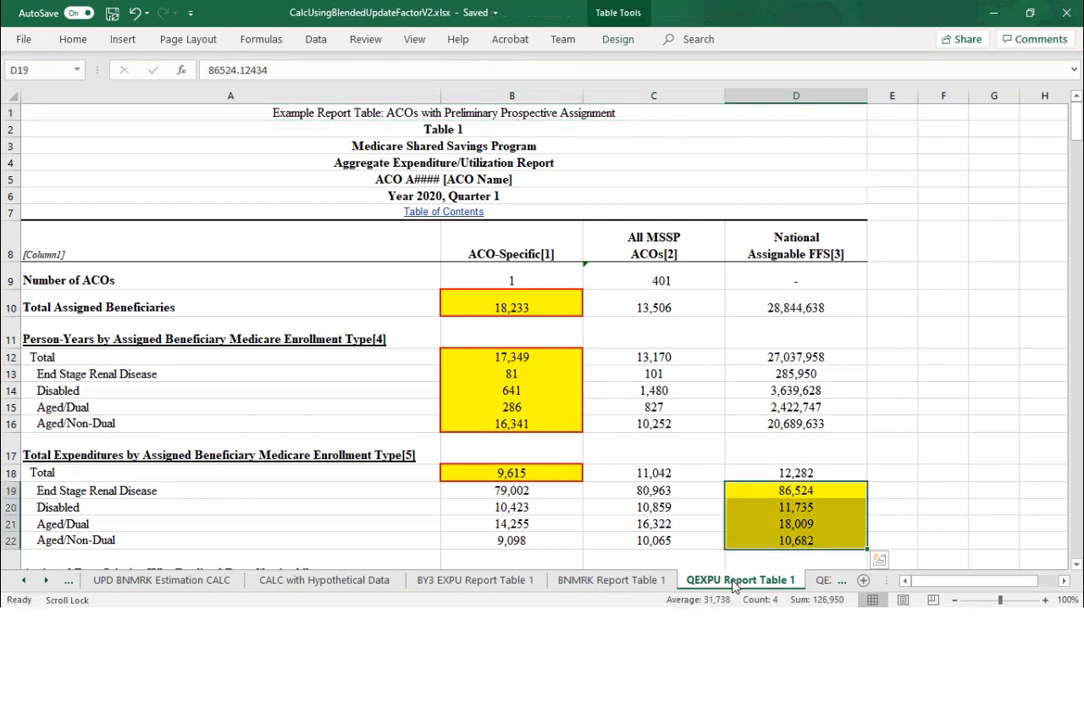
{"action": "left_click", "coordinate": [511, 358]}
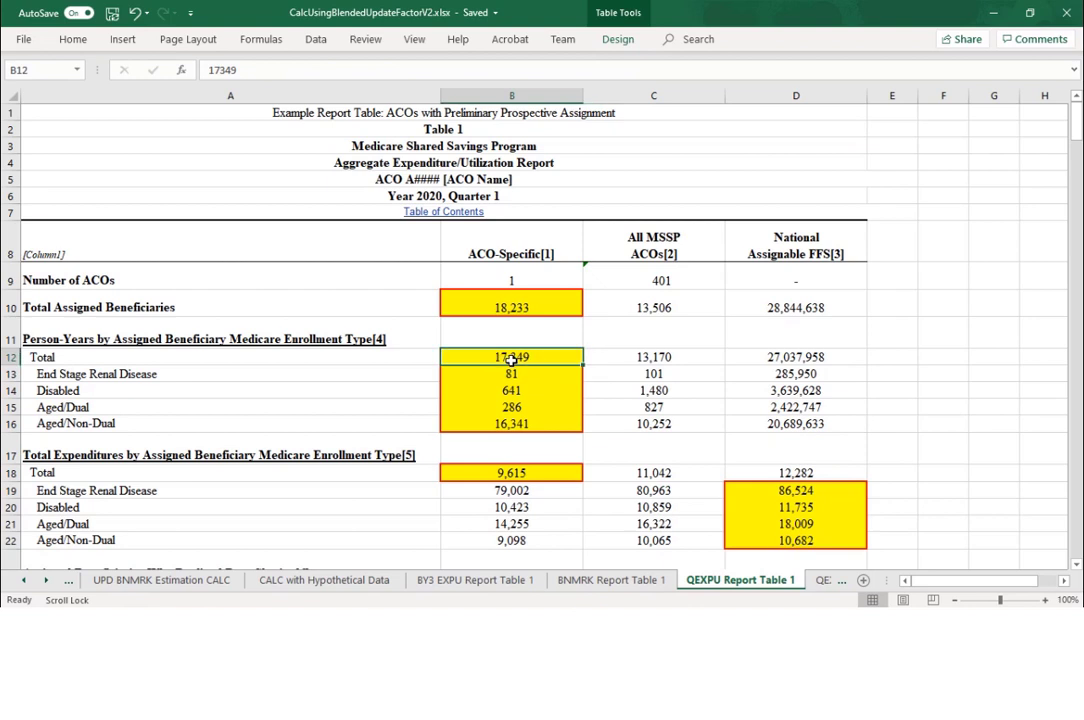
{"action": "left_click_drag", "start_coordinate": [511, 358], "coordinate": [513, 424]}
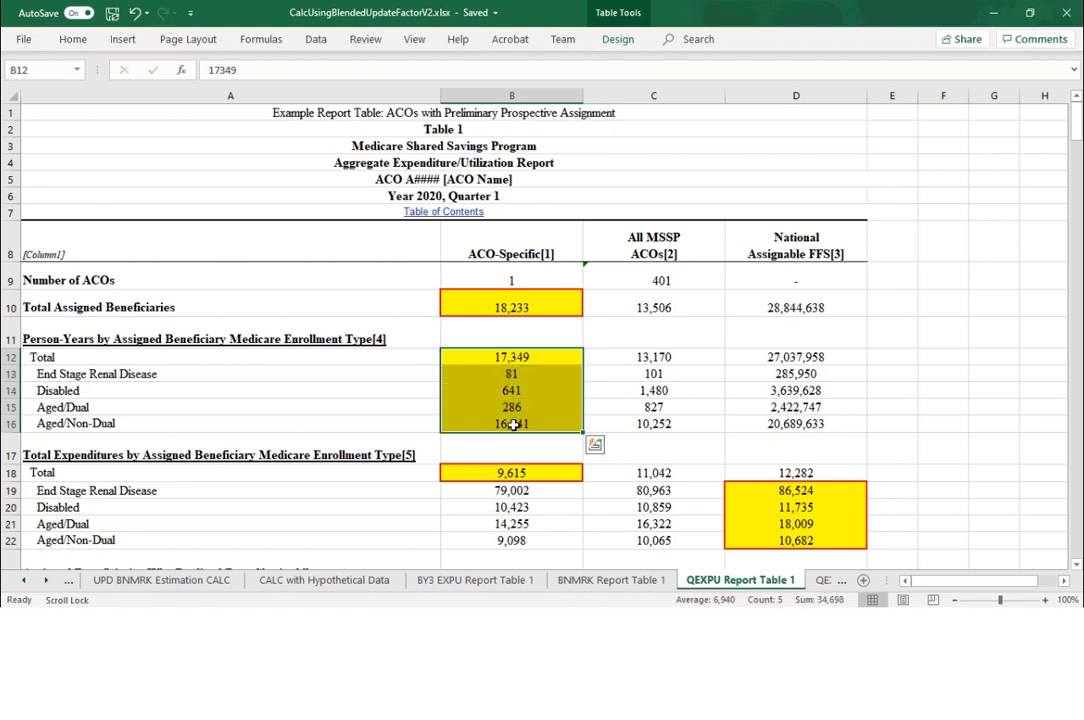
{"action": "right_click", "coordinate": [513, 424]}
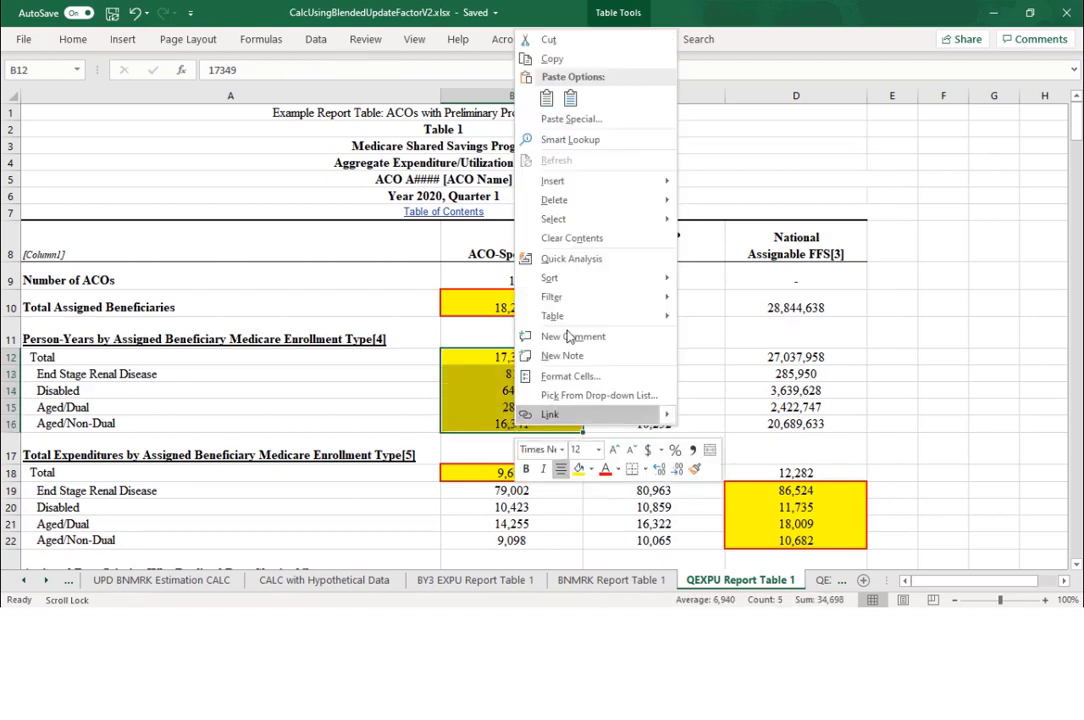
{"action": "left_click", "coordinate": [552, 59]}
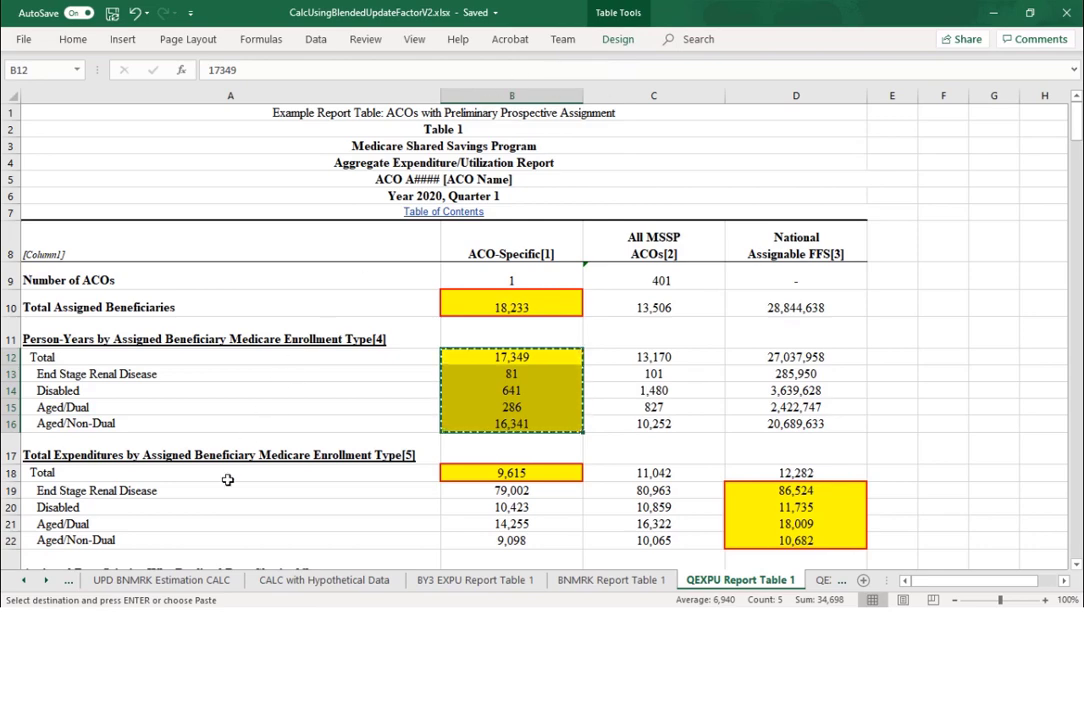
- Paste the copied person-years as values only into section [L], cells B66:B70, of the UPD BNMRK Estimation CALC sheet
{"action": "left_click", "coordinate": [178, 586]}
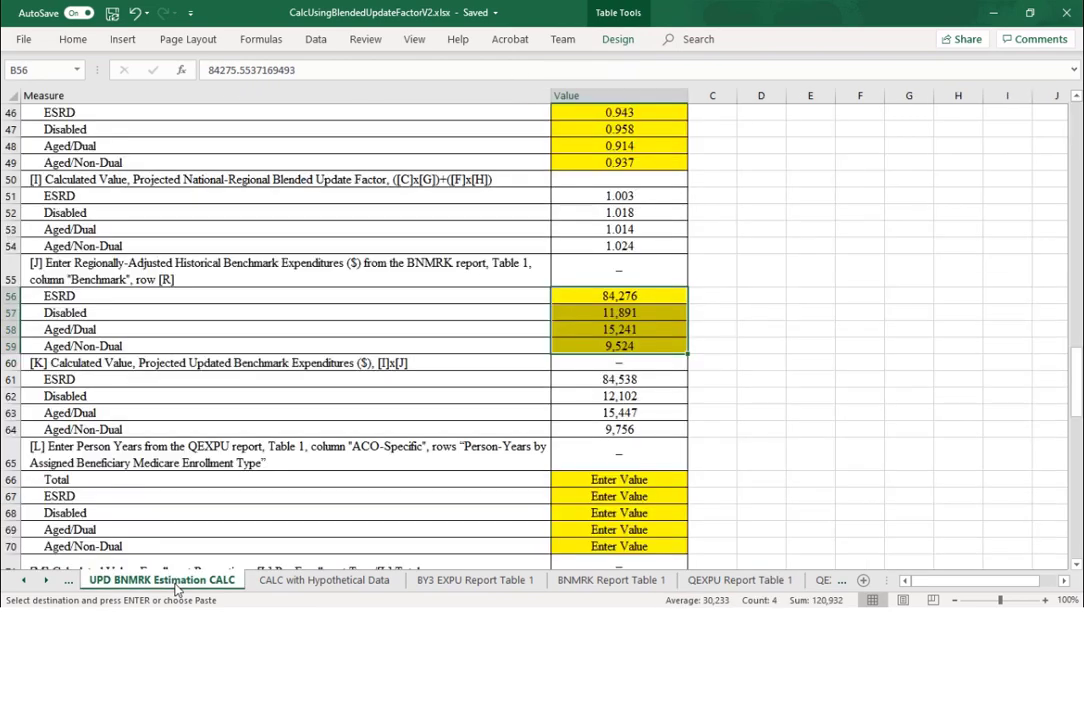
{"action": "key", "text": "ctrl+v"}
{"action": "left_click_drag", "start_coordinate": [620, 480], "coordinate": [648, 546]}
{"action": "right_click", "coordinate": [648, 546]}
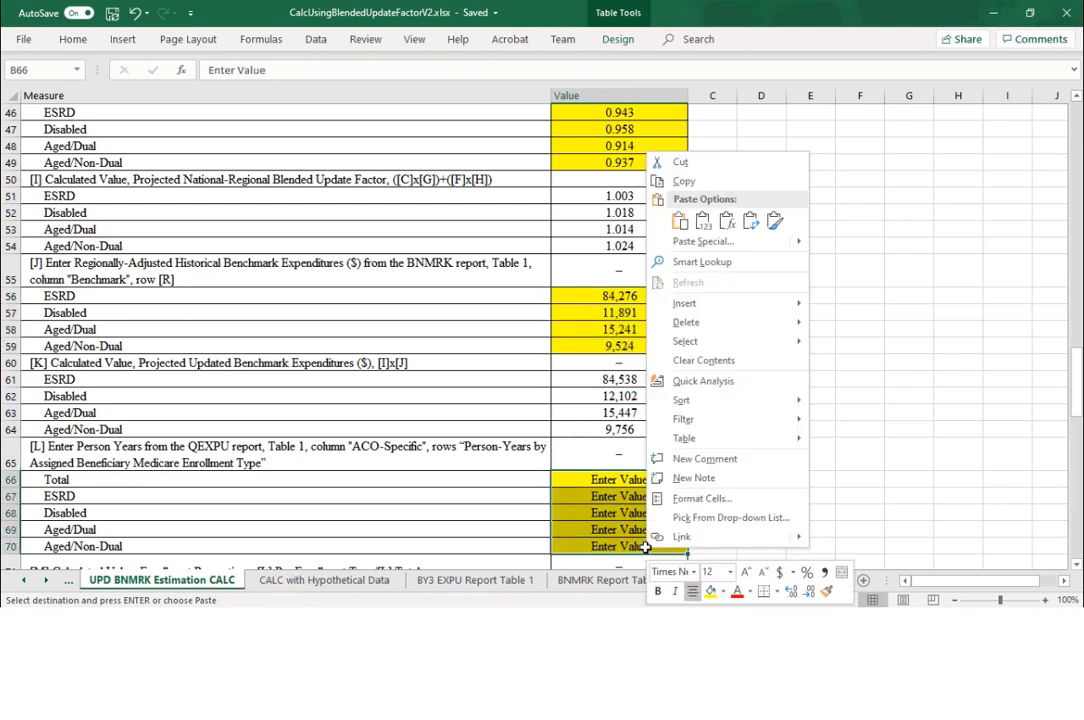
{"action": "left_click", "coordinate": [700, 241]}
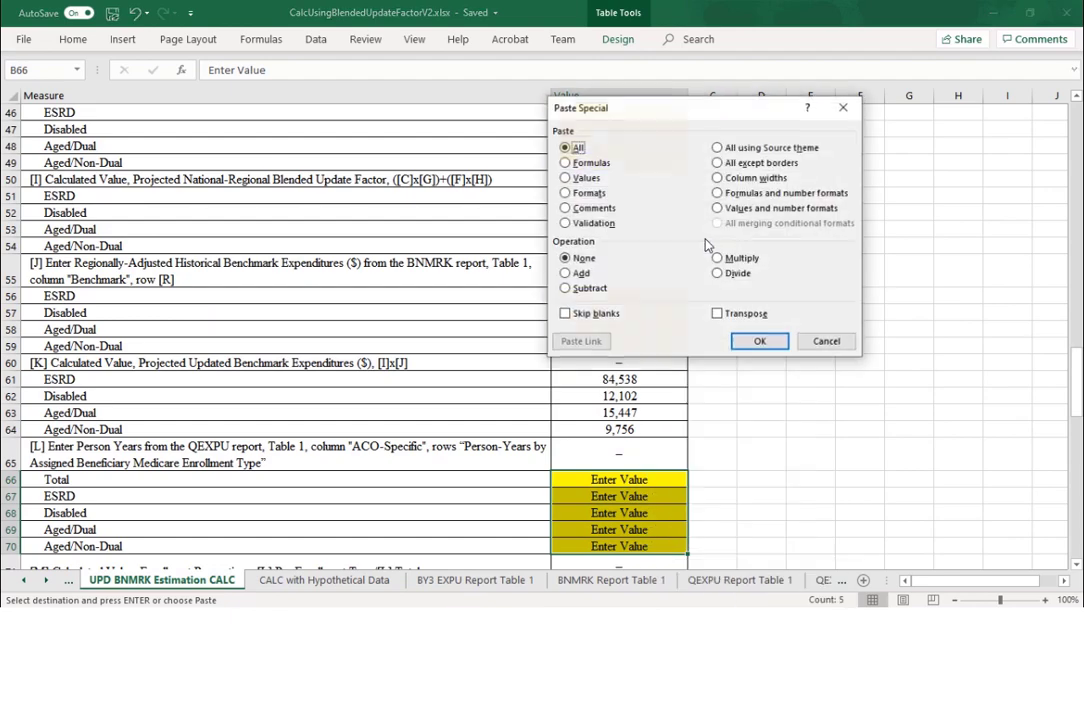
{"action": "left_click", "coordinate": [584, 178]}
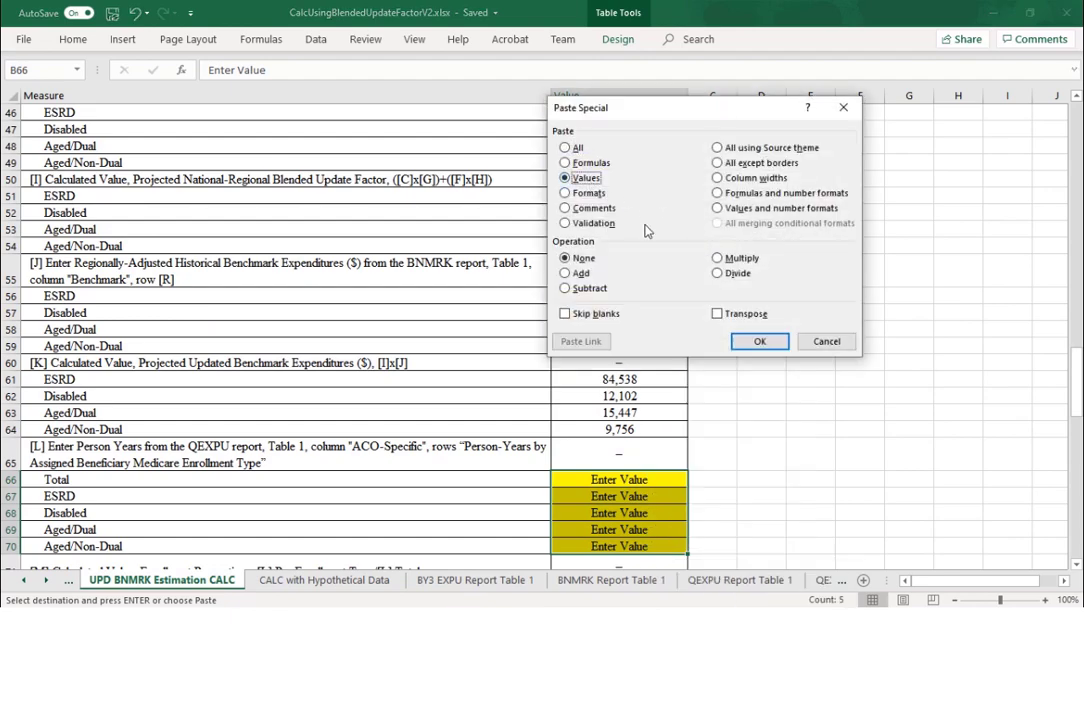
{"action": "left_click", "coordinate": [757, 342]}
- Copy the ACO-Specific Total under Total Expenditures by enrollment type, B18, from the QEXPU Report Table 1 sheet
{"action": "scroll", "coordinate": [743, 346], "scroll_direction": "down", "scroll_amount": 3}
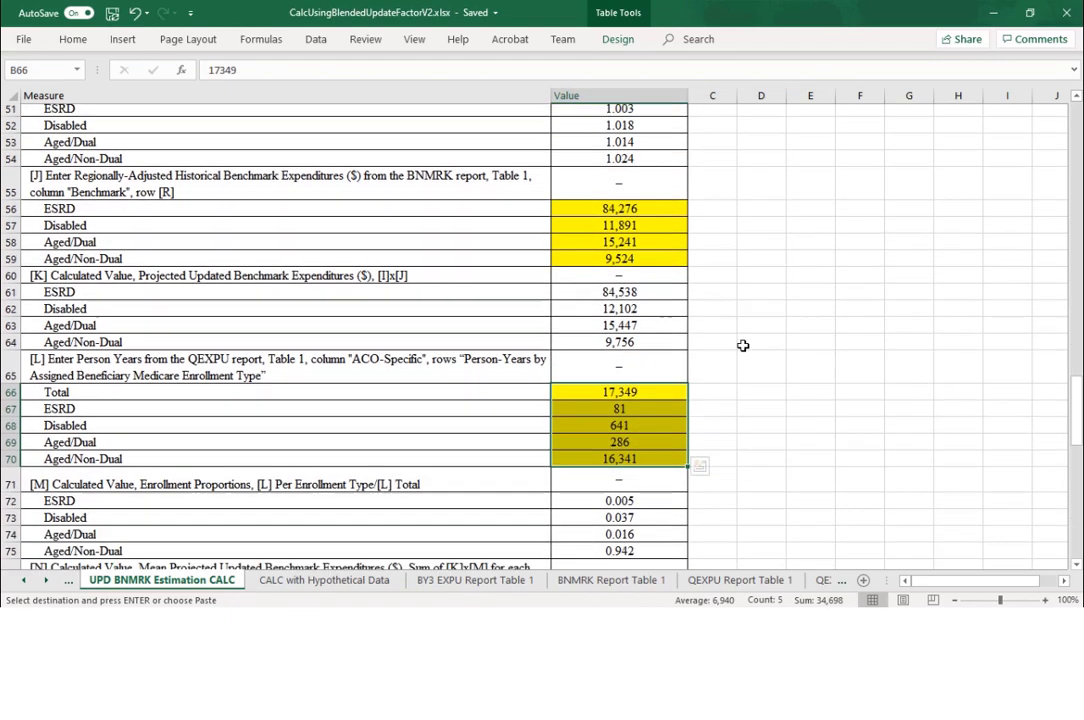
{"action": "scroll", "coordinate": [743, 346], "scroll_direction": "down", "scroll_amount": 1}
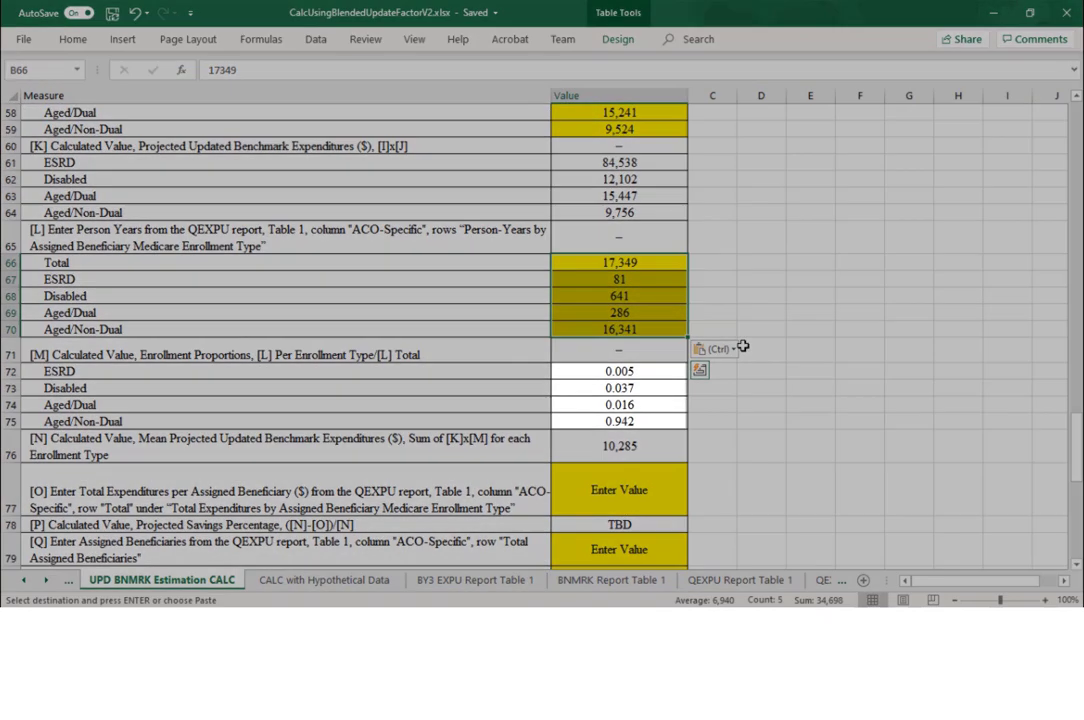
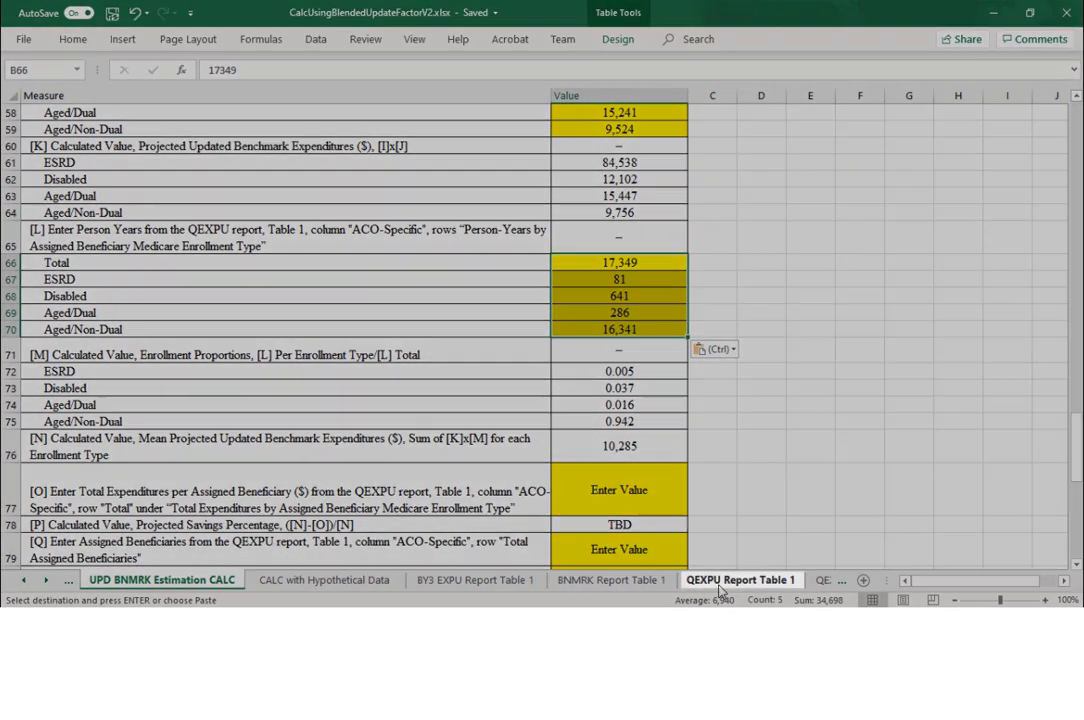
{"action": "left_click", "coordinate": [718, 581]}
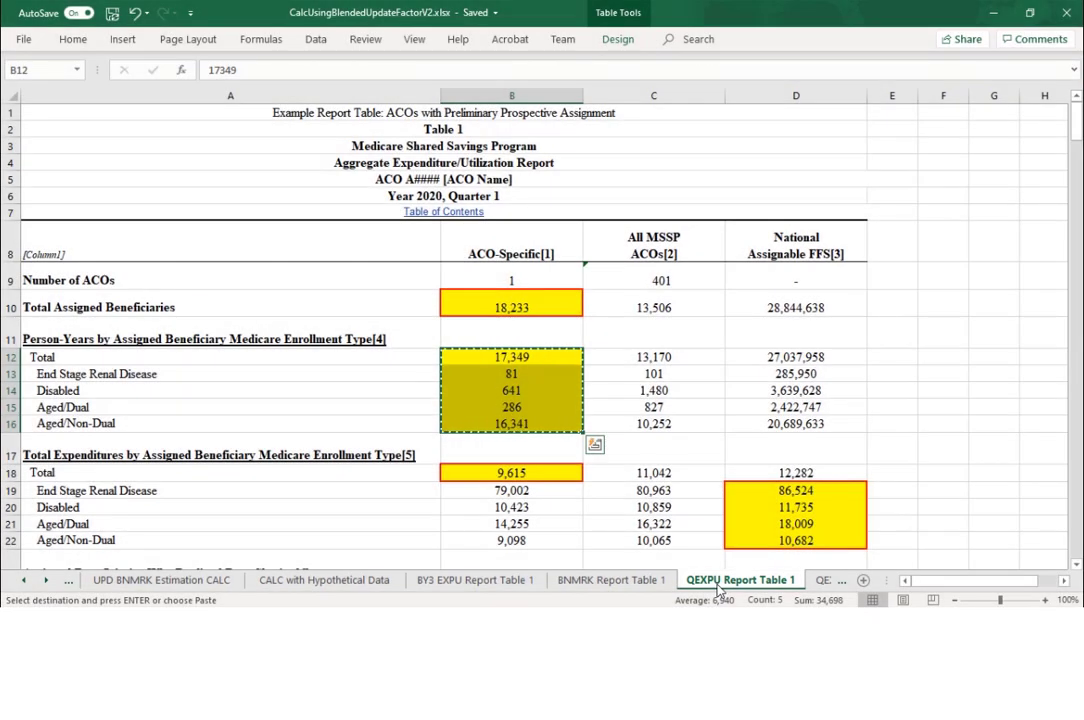
{"action": "left_click", "coordinate": [513, 473]}
{"action": "right_click", "coordinate": [513, 473]}
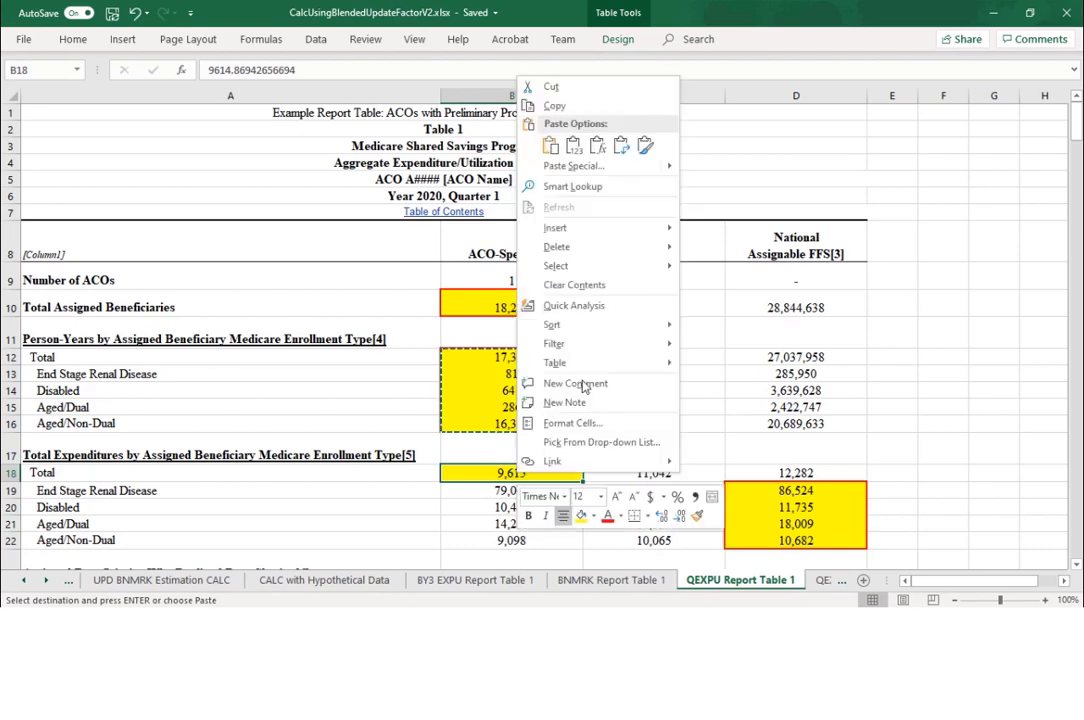
{"action": "left_click", "coordinate": [556, 106]}
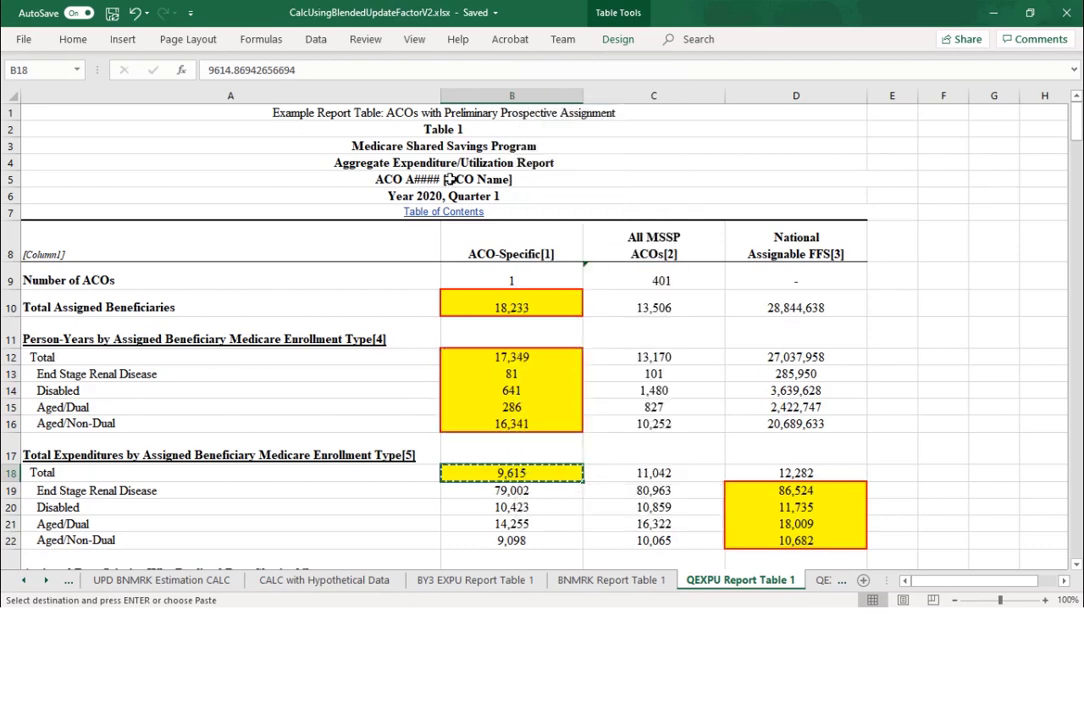
- Paste the copied total expenditures as a value only into row [O], cell B77, of the UPD BNMRK Estimation CALC sheet
{"action": "left_click", "coordinate": [164, 582]}
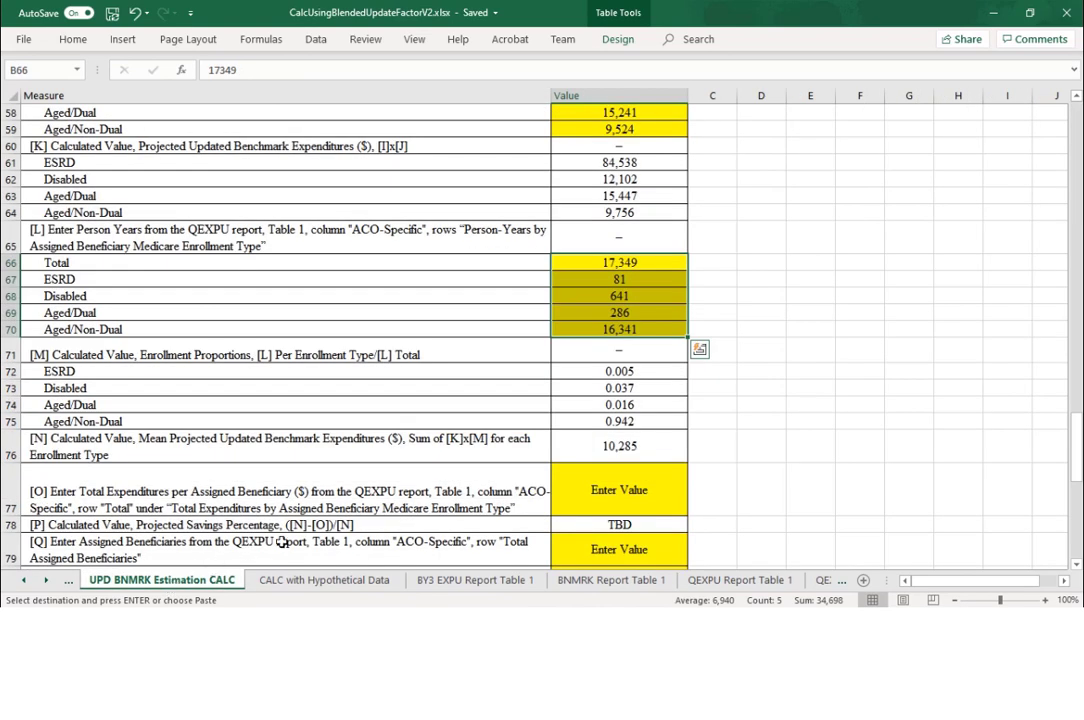
{"action": "left_click", "coordinate": [608, 492]}
{"action": "right_click", "coordinate": [608, 492]}
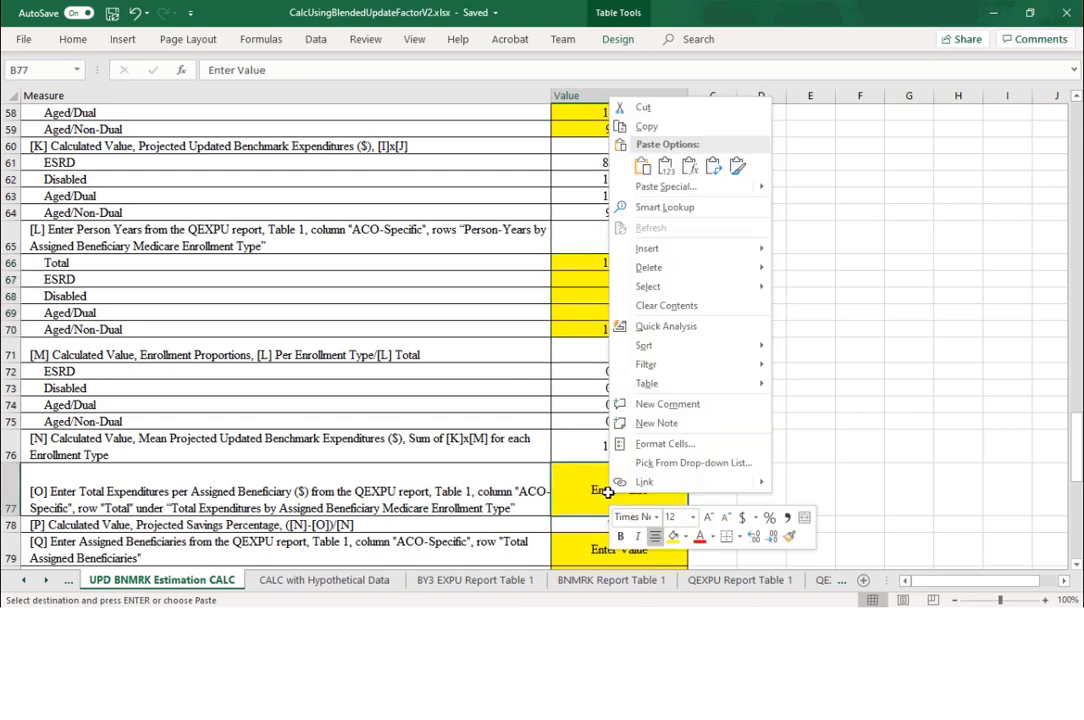
{"action": "left_click", "coordinate": [663, 187]}
{"action": "left_click", "coordinate": [530, 119]}
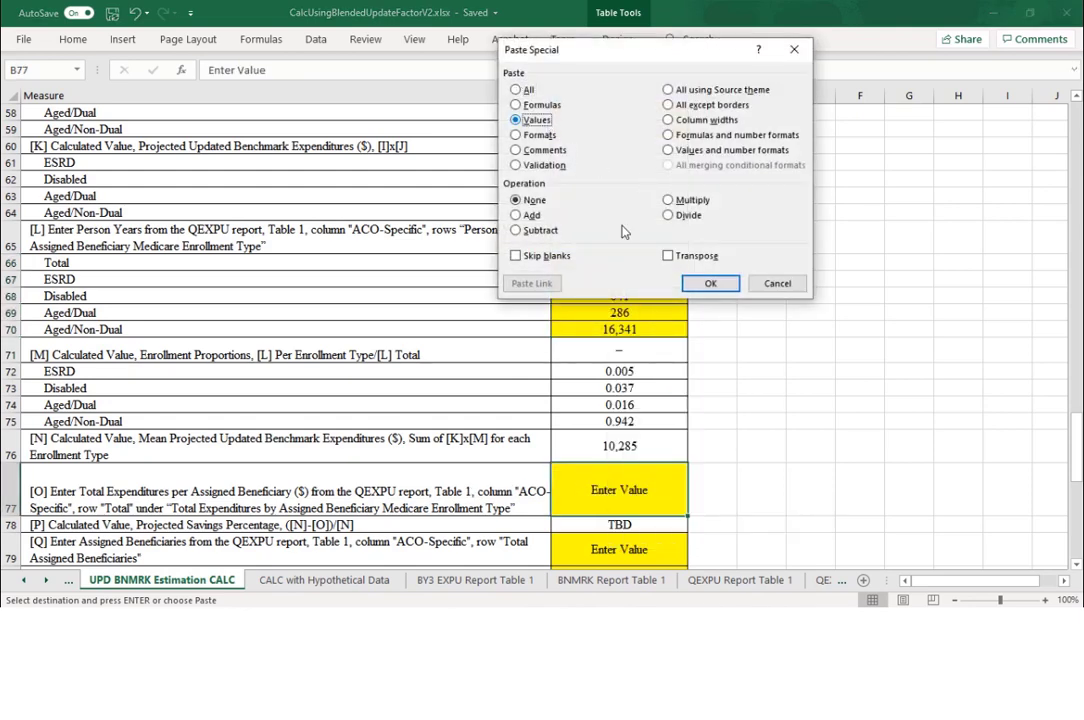
{"action": "left_click", "coordinate": [710, 285]}
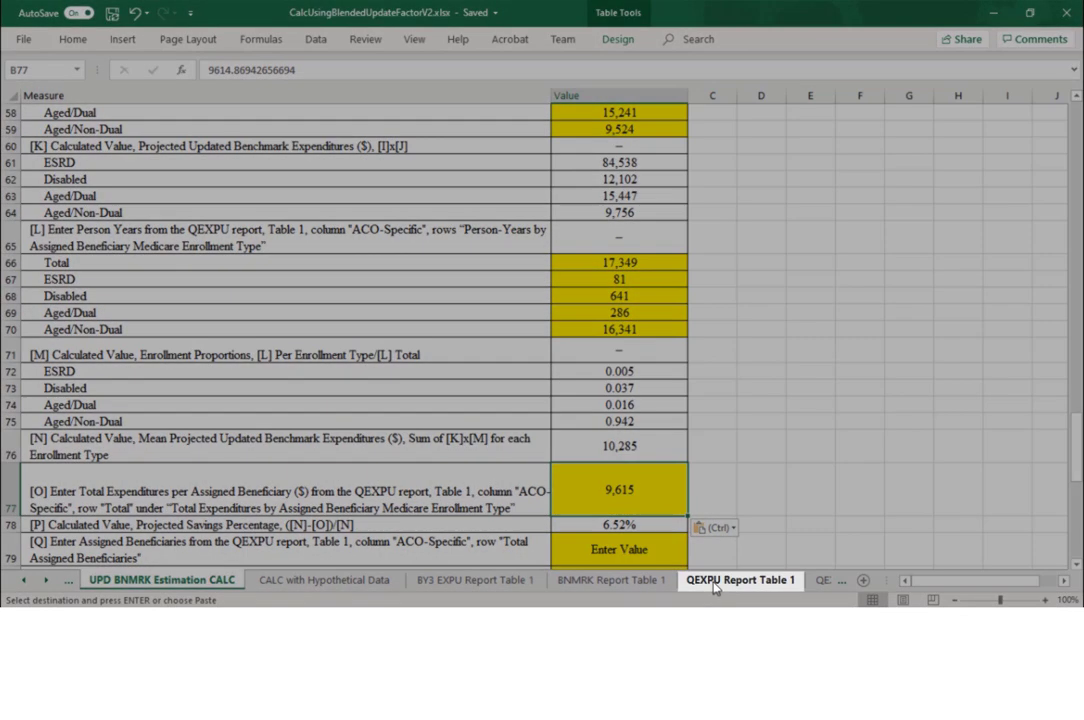
- Copy the ACO-Specific Total Assigned Beneficiaries, B10, from the QEXPU Report Table 1 sheet
{"action": "left_click", "coordinate": [714, 580]}
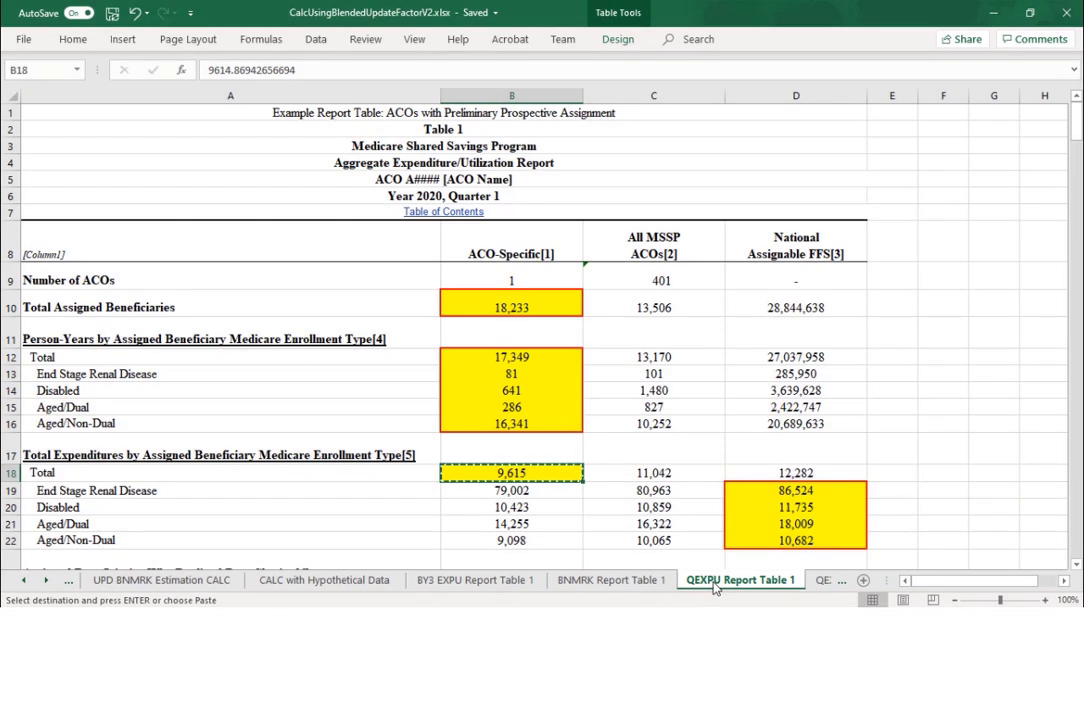
{"action": "left_click", "coordinate": [510, 303]}
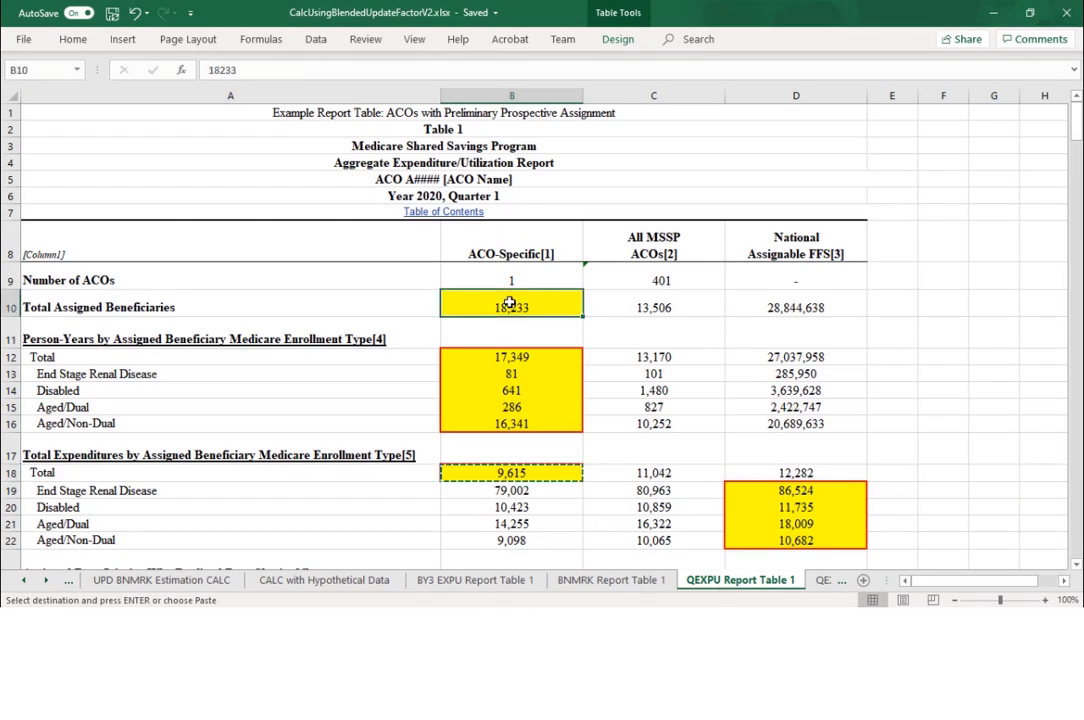
{"action": "right_click", "coordinate": [510, 303]}
{"action": "left_click", "coordinate": [549, 243]}
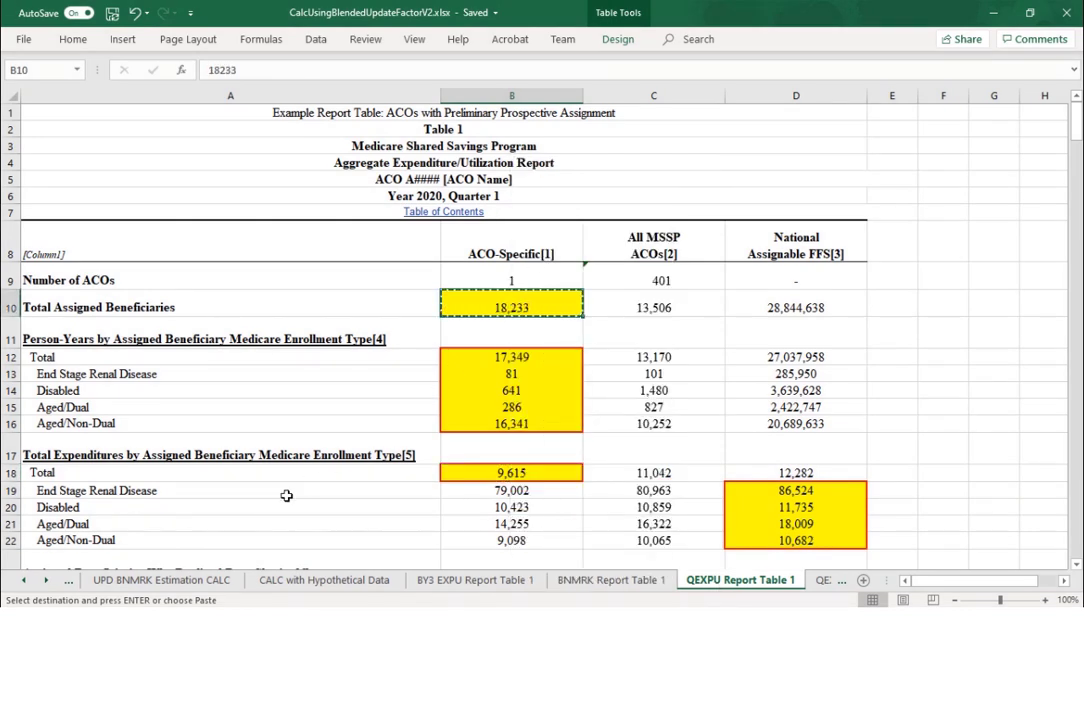
- Paste the copied assigned beneficiaries as a value only into row [Q], cell B79, of the UPD BNMRK Estimation CALC sheet
{"action": "left_click", "coordinate": [135, 583]}
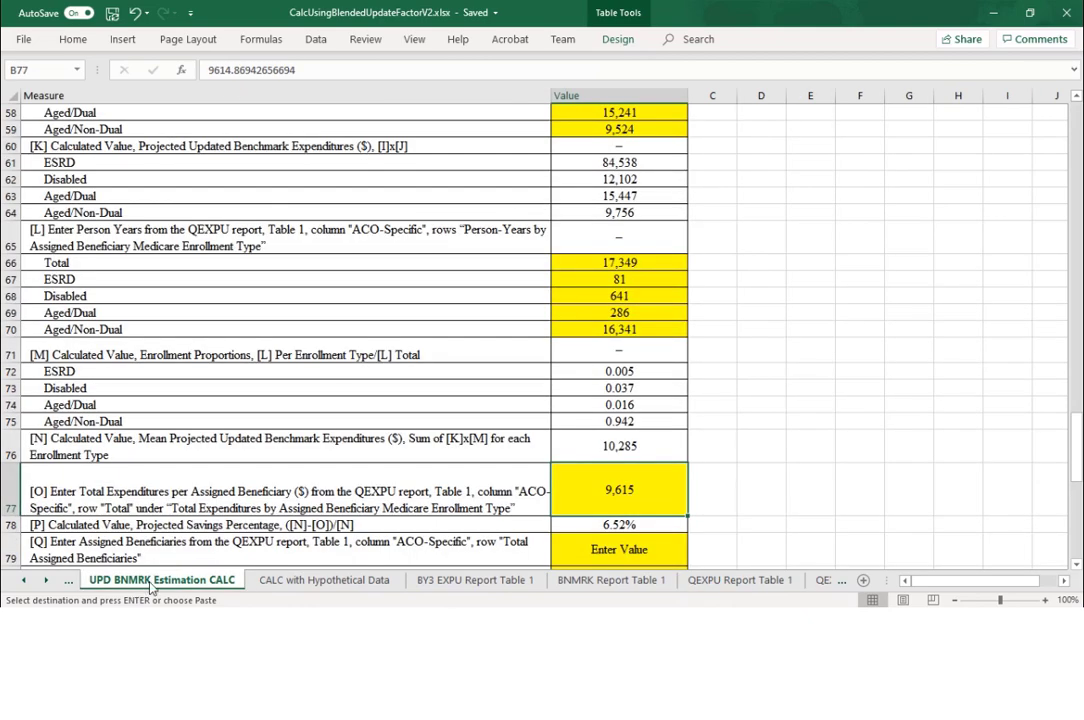
{"action": "left_click", "coordinate": [623, 552]}
{"action": "right_click", "coordinate": [623, 552]}
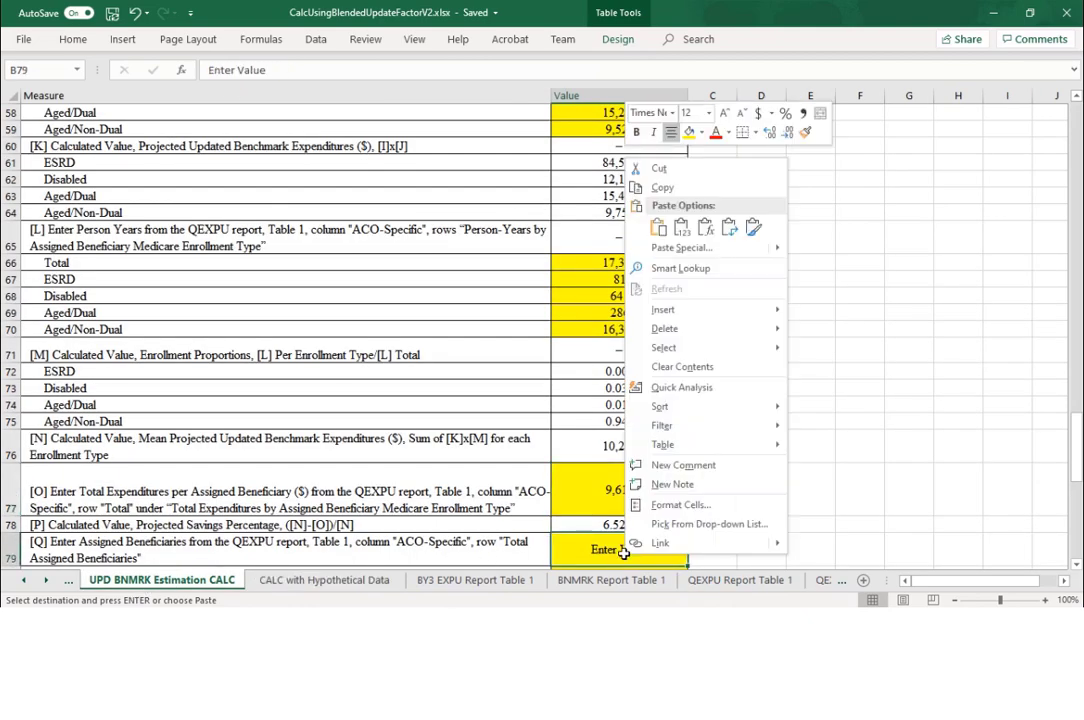
{"action": "left_click", "coordinate": [678, 252]}
{"action": "left_click", "coordinate": [545, 188]}
{"action": "left_click", "coordinate": [731, 352]}
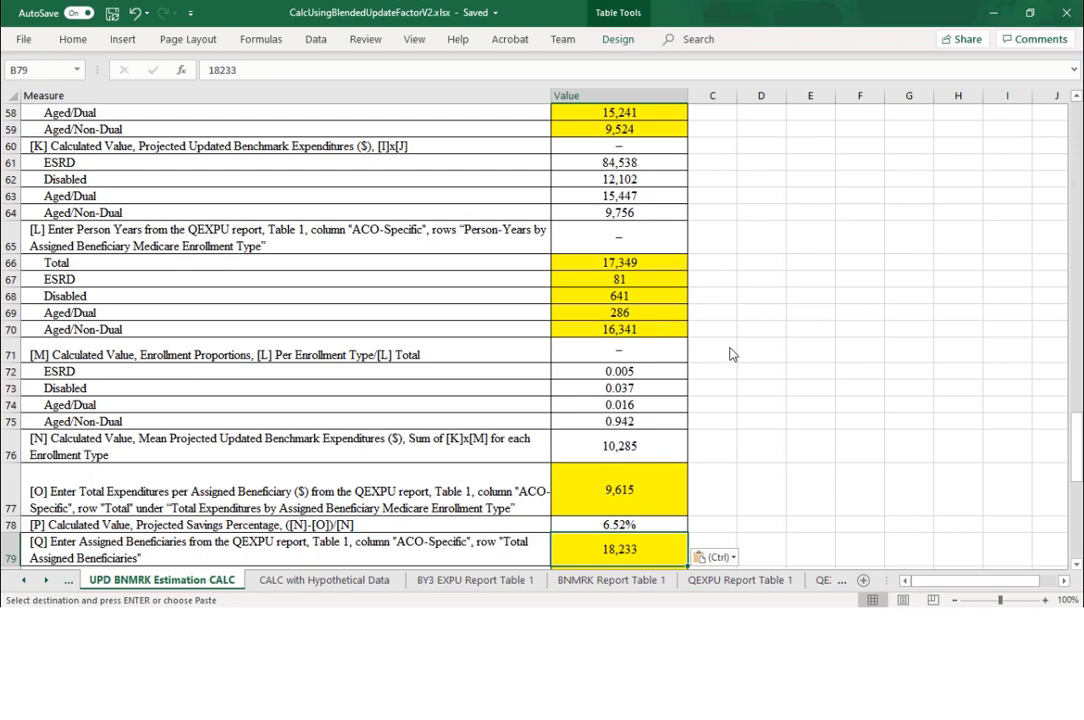
- Enter variable as the MSR selection in row [R], cell B80, of the UPD BNMRK Estimation CALC sheet
{"action": "scroll", "coordinate": [730, 350], "scroll_direction": "down", "scroll_amount": 4}
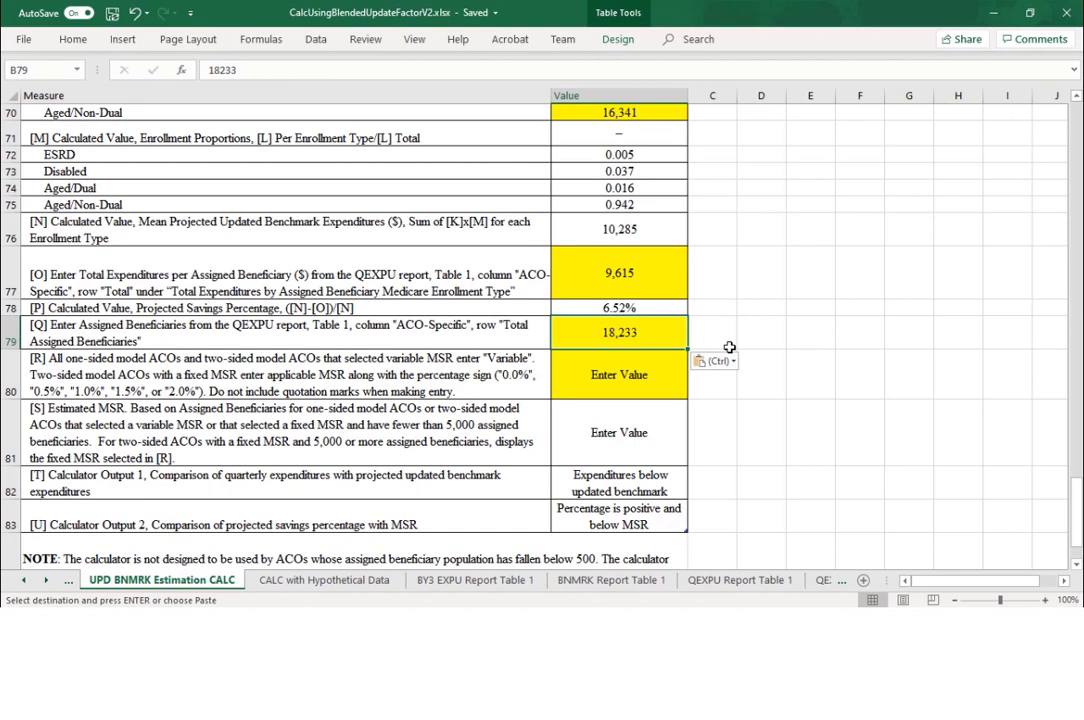
{"action": "left_click", "coordinate": [641, 380]}
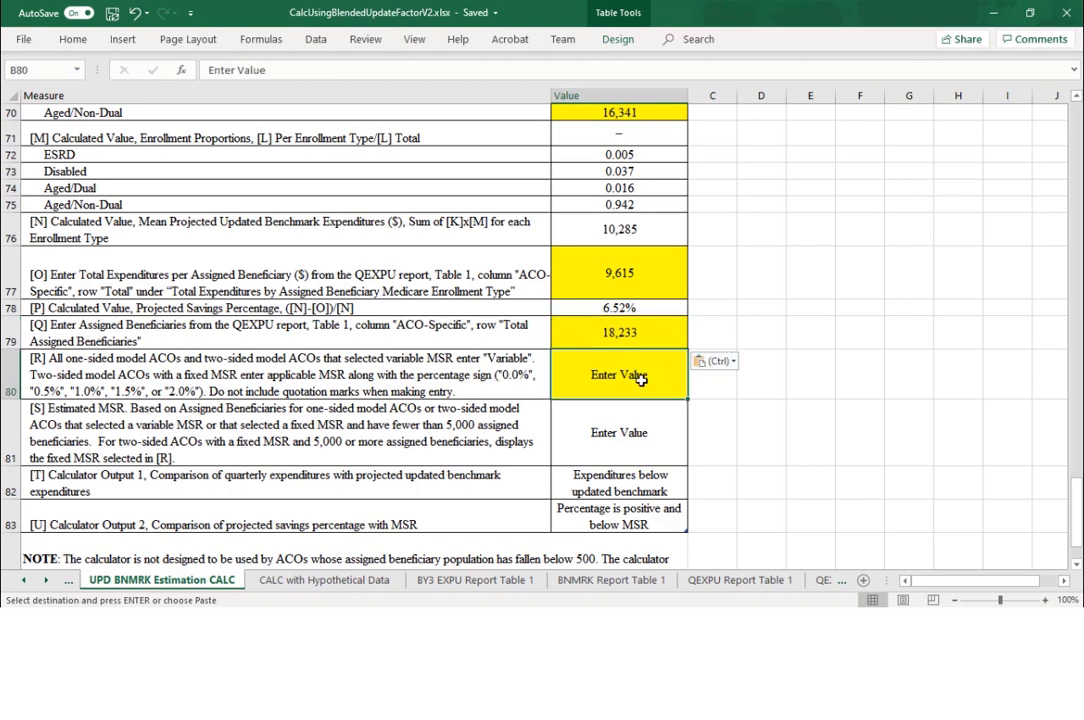
{"action": "type", "text": "variable"}
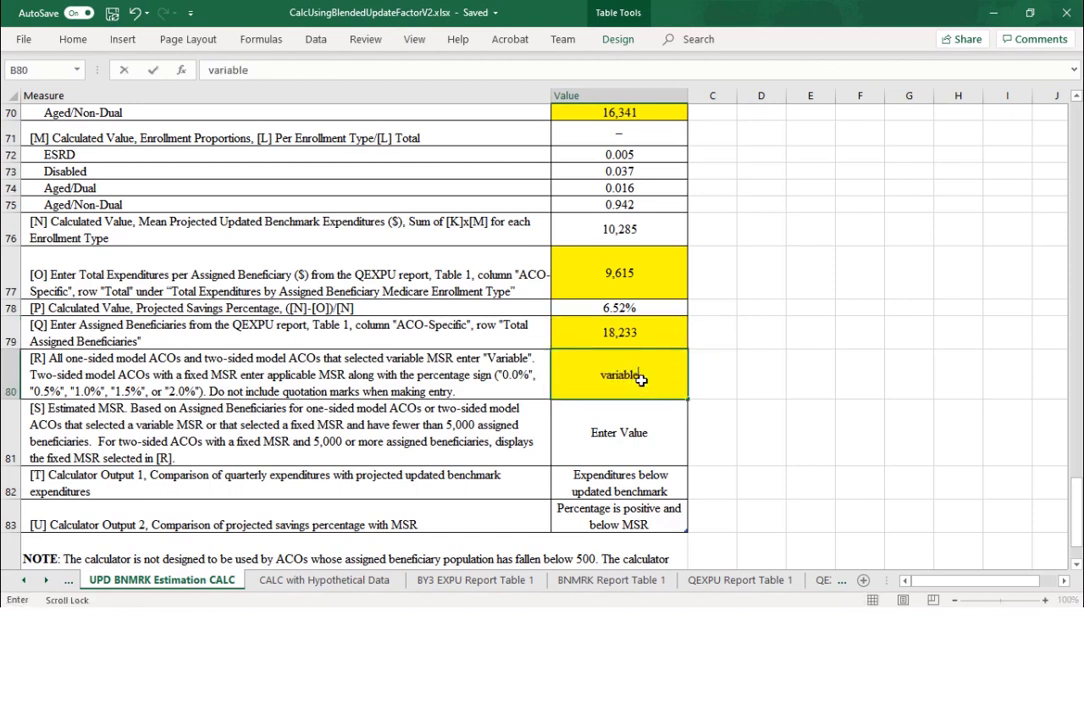
{"action": "key", "text": "Return"}
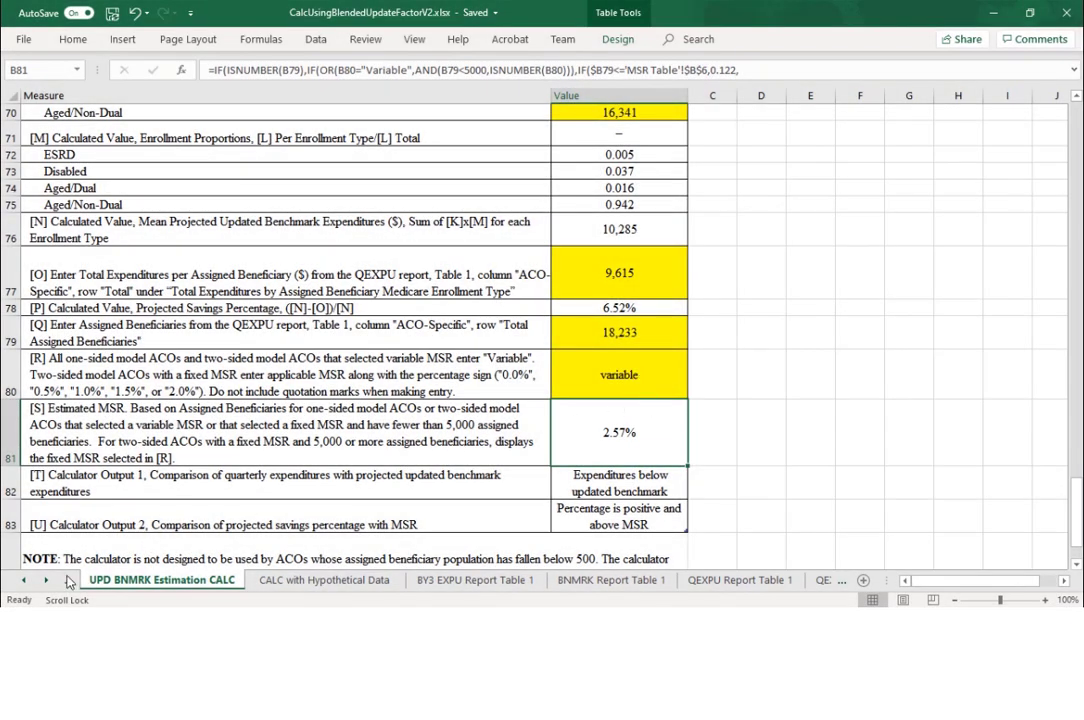
- Open the MSR Table sheet to examine the minimum savings rate ranges by number of assigned beneficiaries
{"action": "left_click", "coordinate": [45, 585]}
{"action": "left_click", "coordinate": [45, 585]}
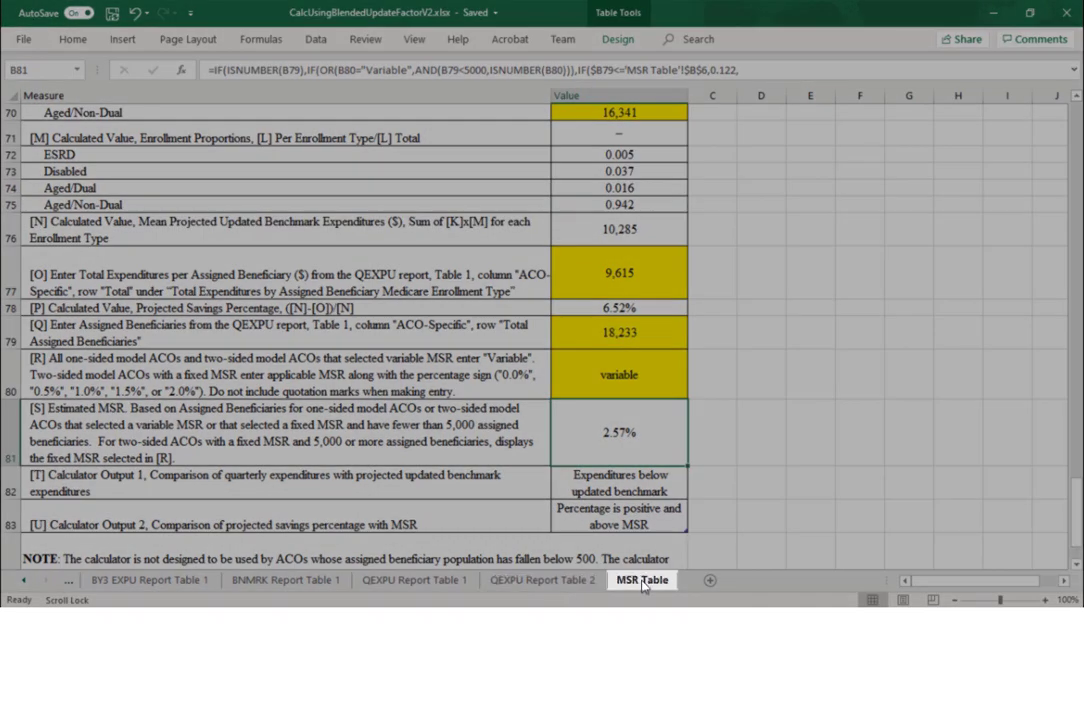
{"action": "left_click", "coordinate": [641, 582]}
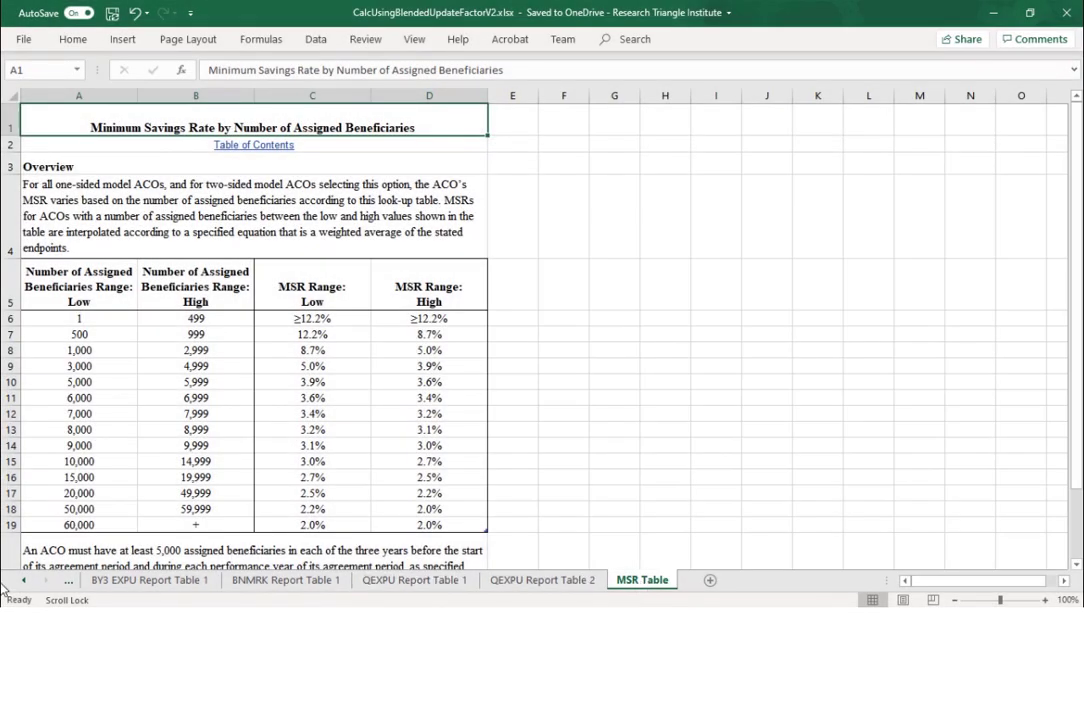
- Return to the UPD BNMRK Estimation CALC sheet and set the MSR selection in row [R], cell B80, to a fixed 2.0%
{"action": "left_click", "coordinate": [24, 588]}
{"action": "left_click", "coordinate": [24, 588]}
{"action": "left_click", "coordinate": [24, 588]}
{"action": "left_click", "coordinate": [24, 588]}
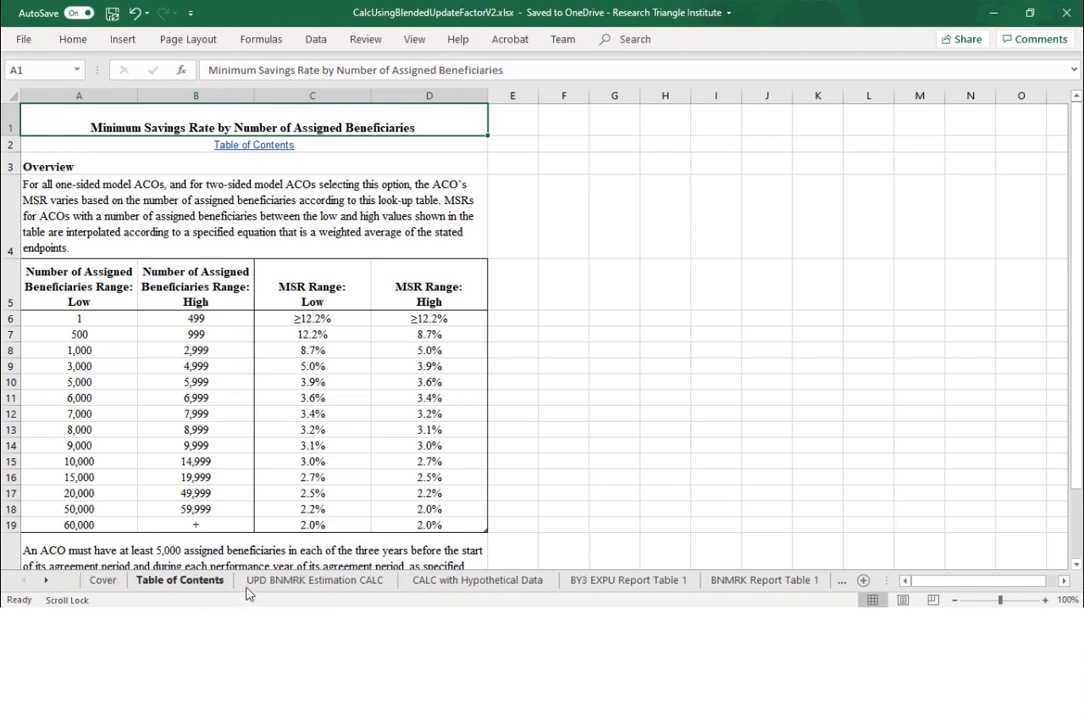
{"action": "left_click", "coordinate": [290, 582]}
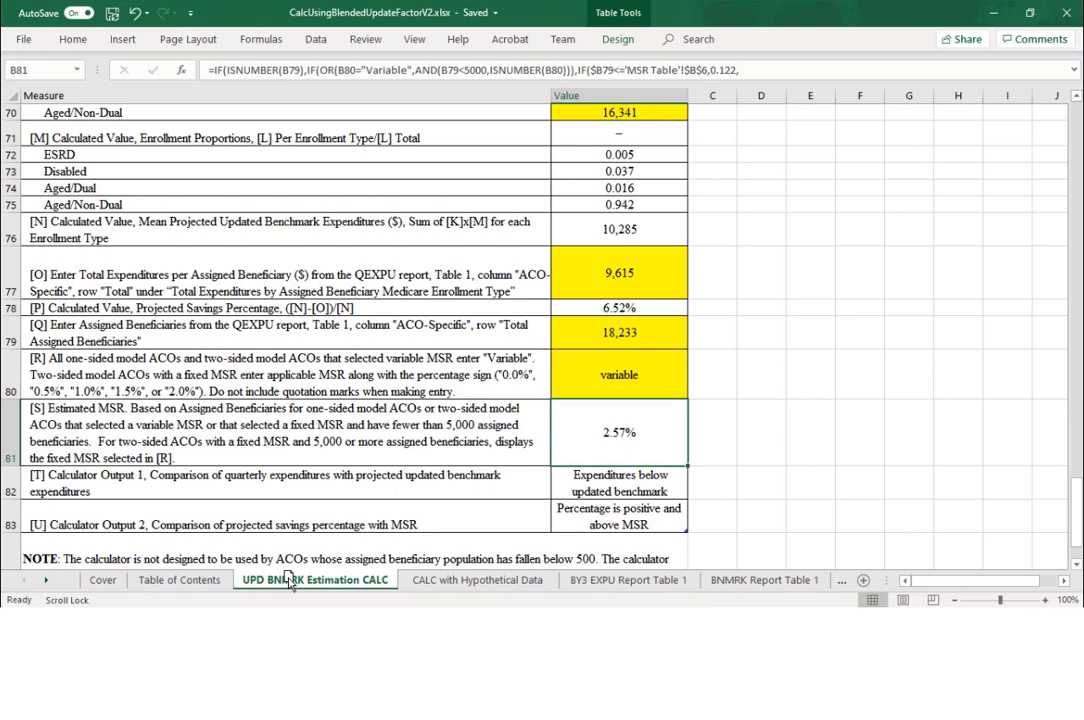
{"action": "left_click", "coordinate": [587, 391]}
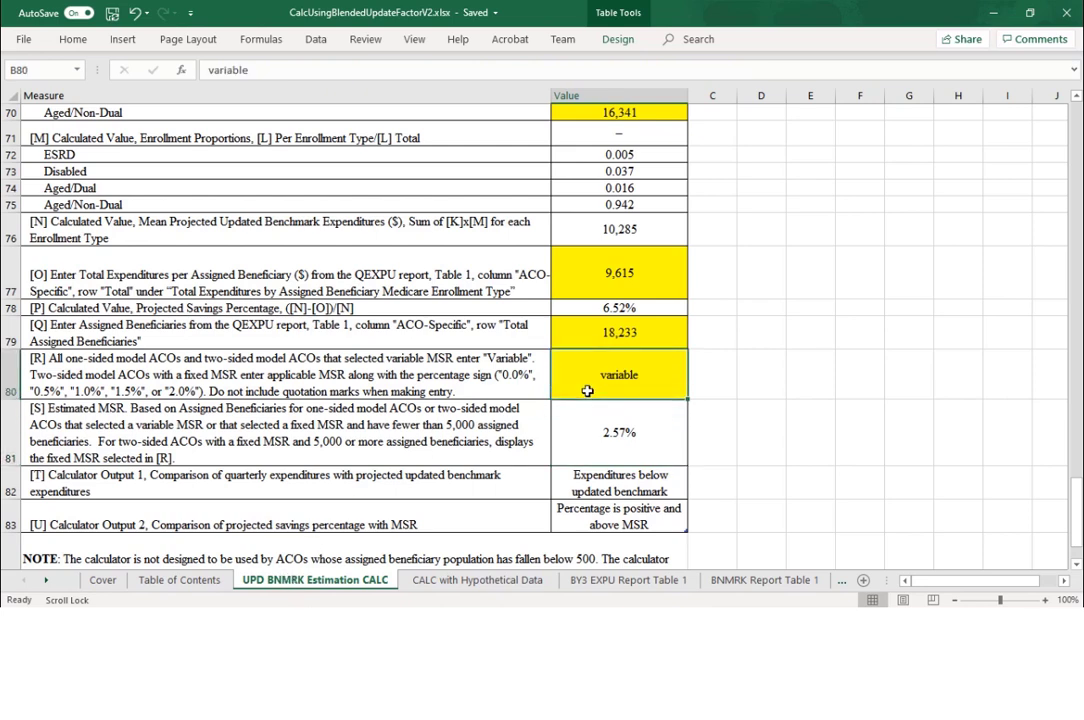
{"action": "type", "text": "2.0"}
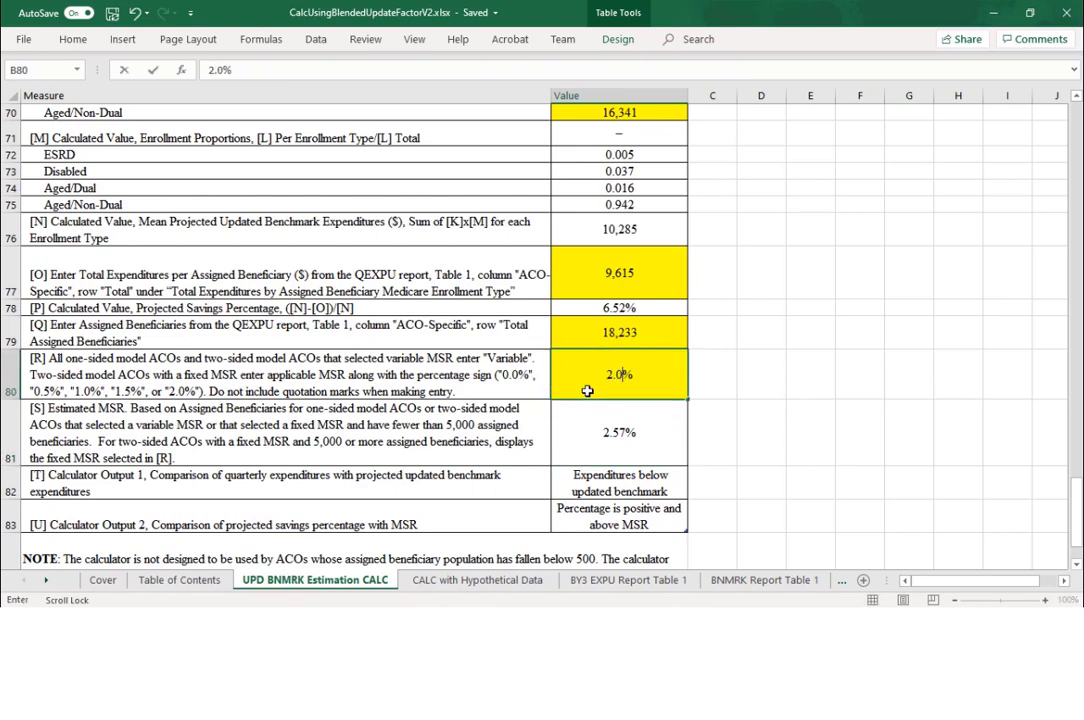
{"action": "key", "text": "Return"}
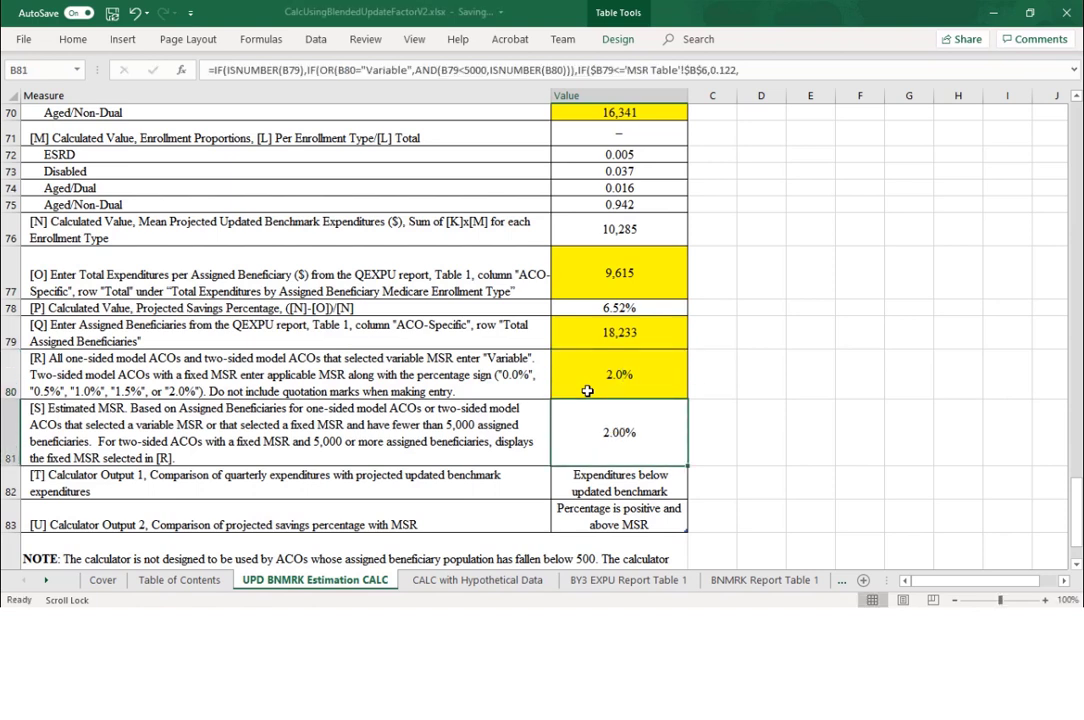